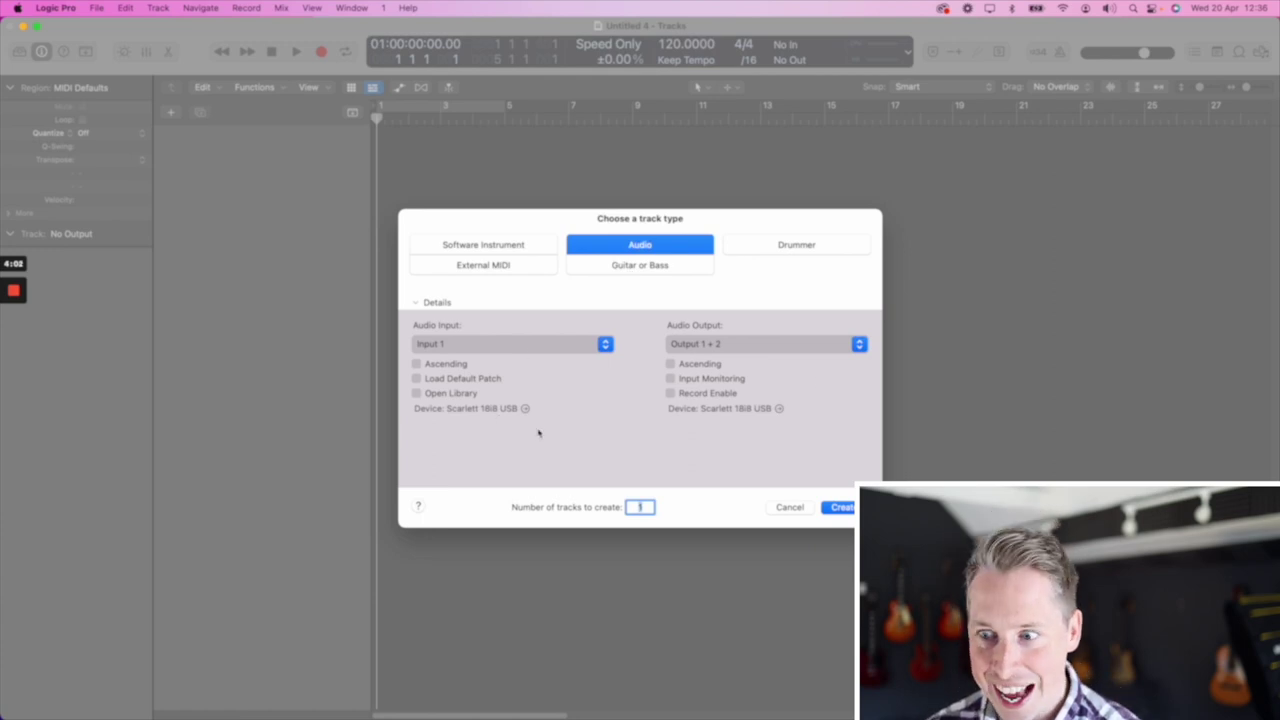
Step: Create one audio track with Input 1 as its input and Output 1 + 2 as its output
click(843, 508)
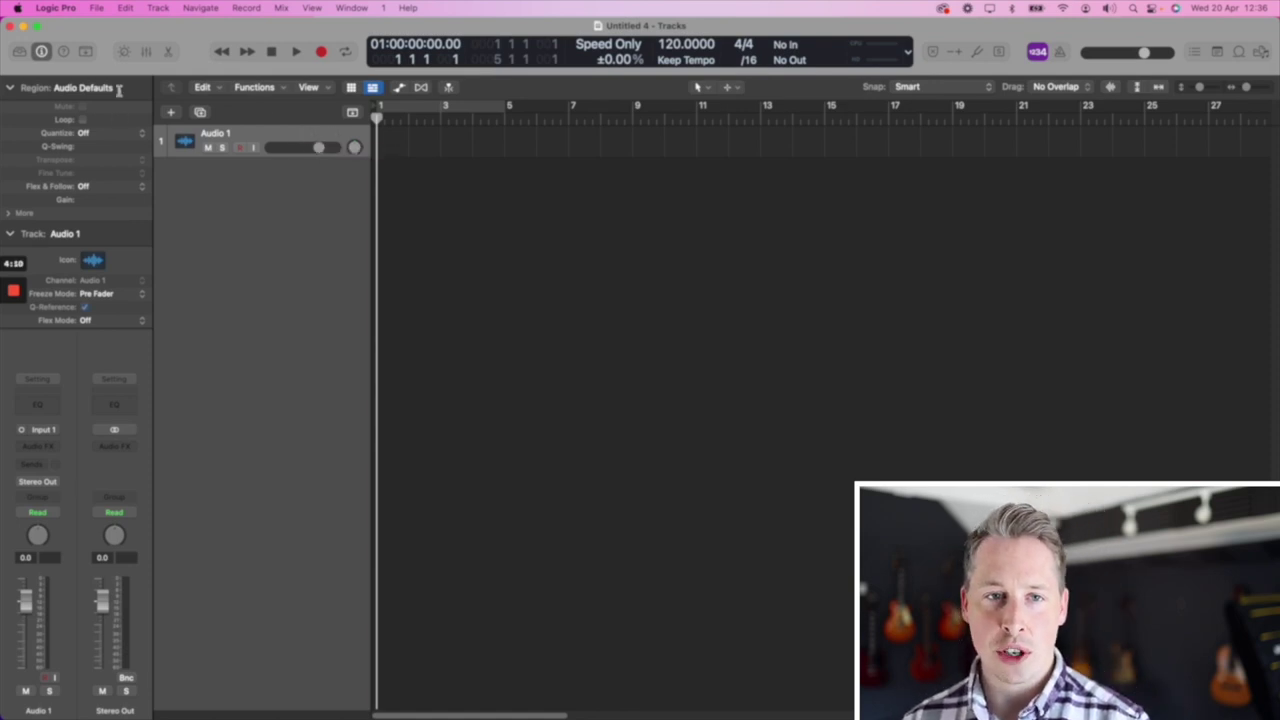
Step: Hide the inspector and switch the control bar display to Beats & Project
click(42, 52)
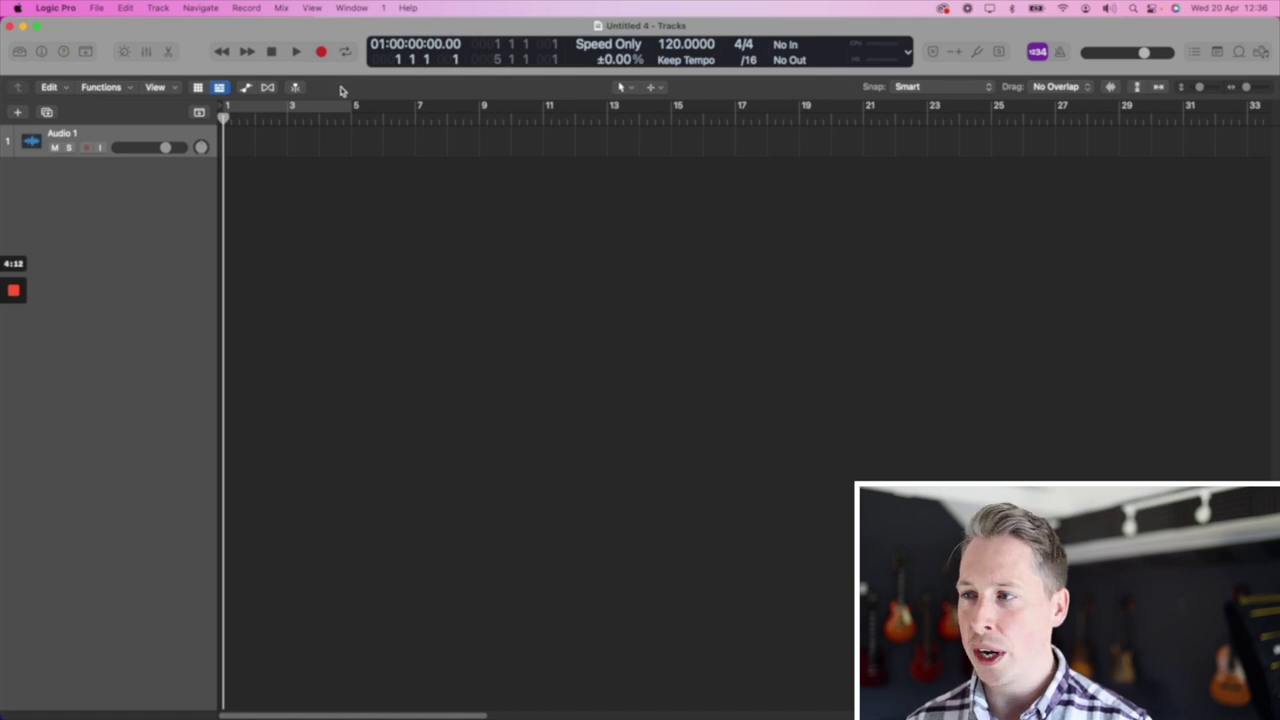
click(909, 55)
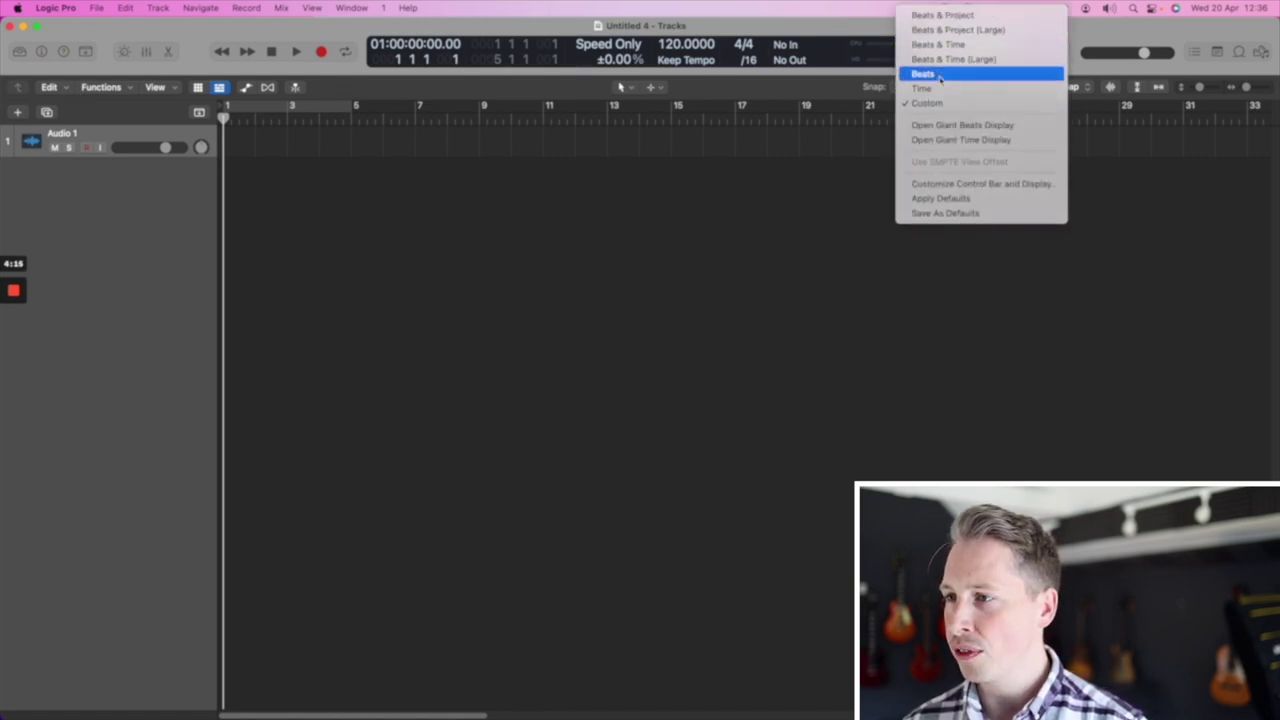
click(942, 15)
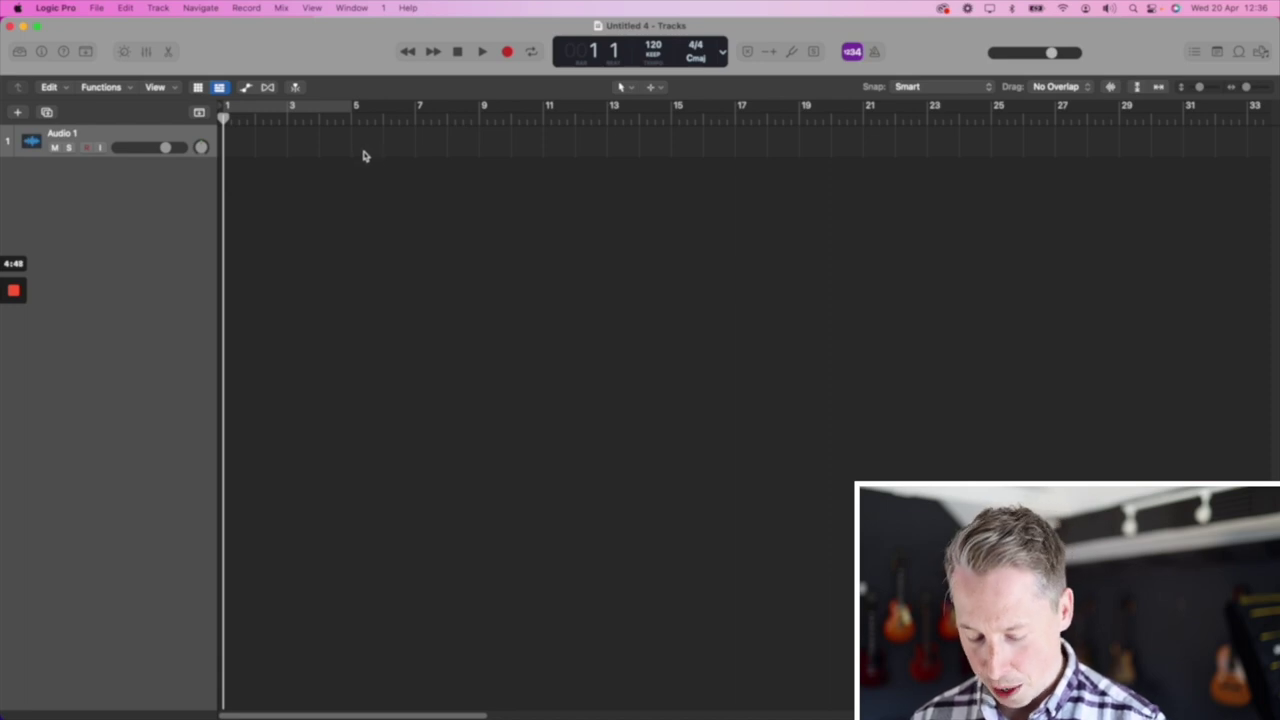
Step: Play the empty project with the metronome click enabled, and stop playback with the playhead returned to bar 1
click(481, 53)
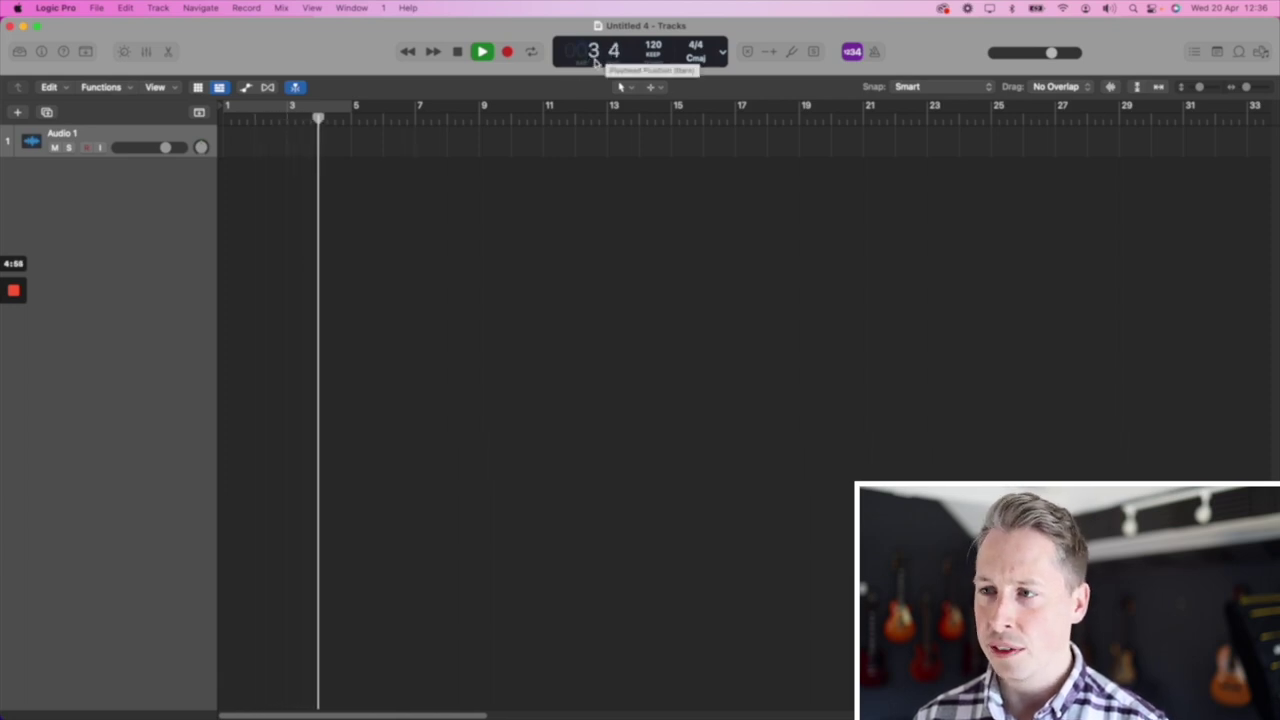
click(874, 51)
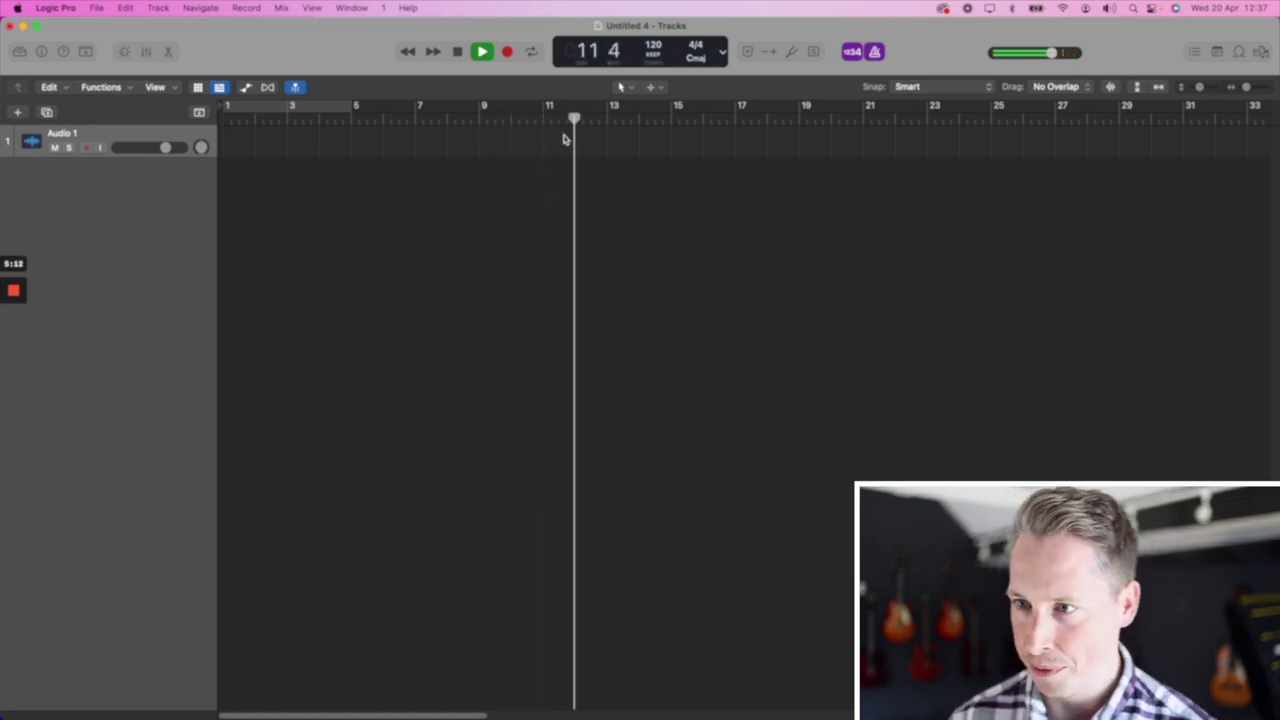
click(458, 52)
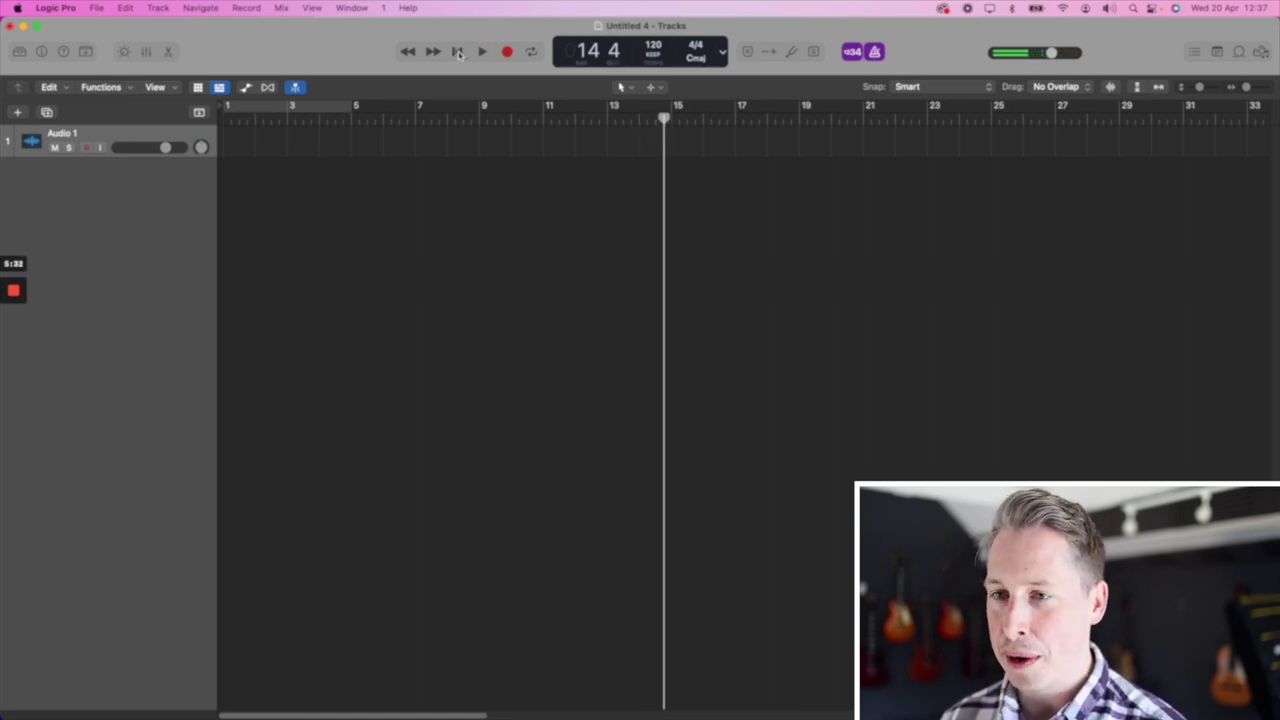
click(458, 52)
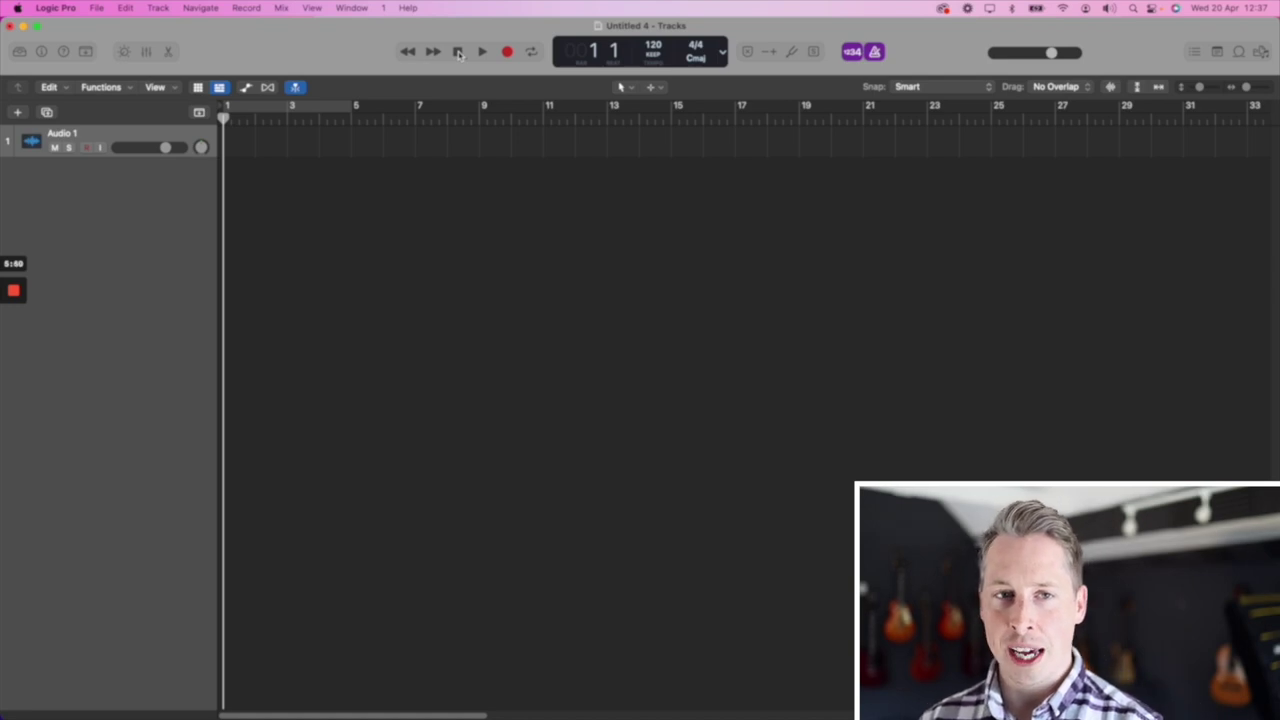
Step: Open the audio device preferences
click(46, 9)
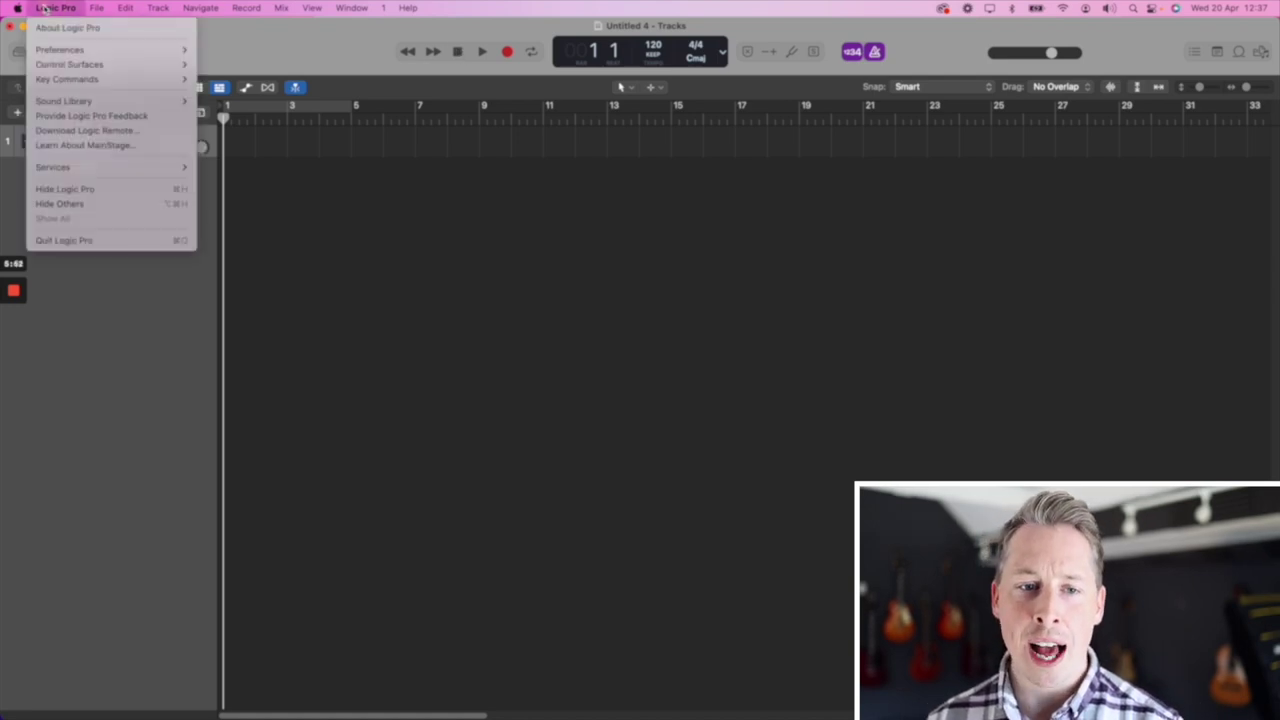
mouse_move(73, 51)
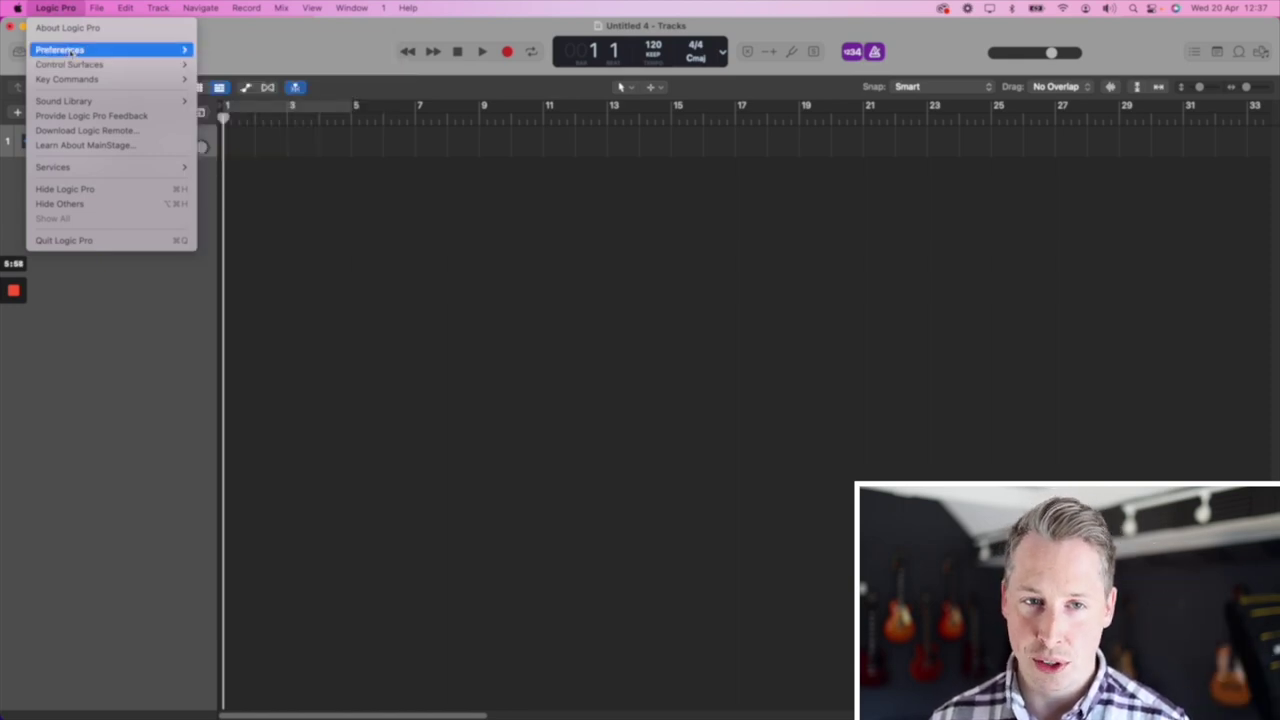
click(231, 50)
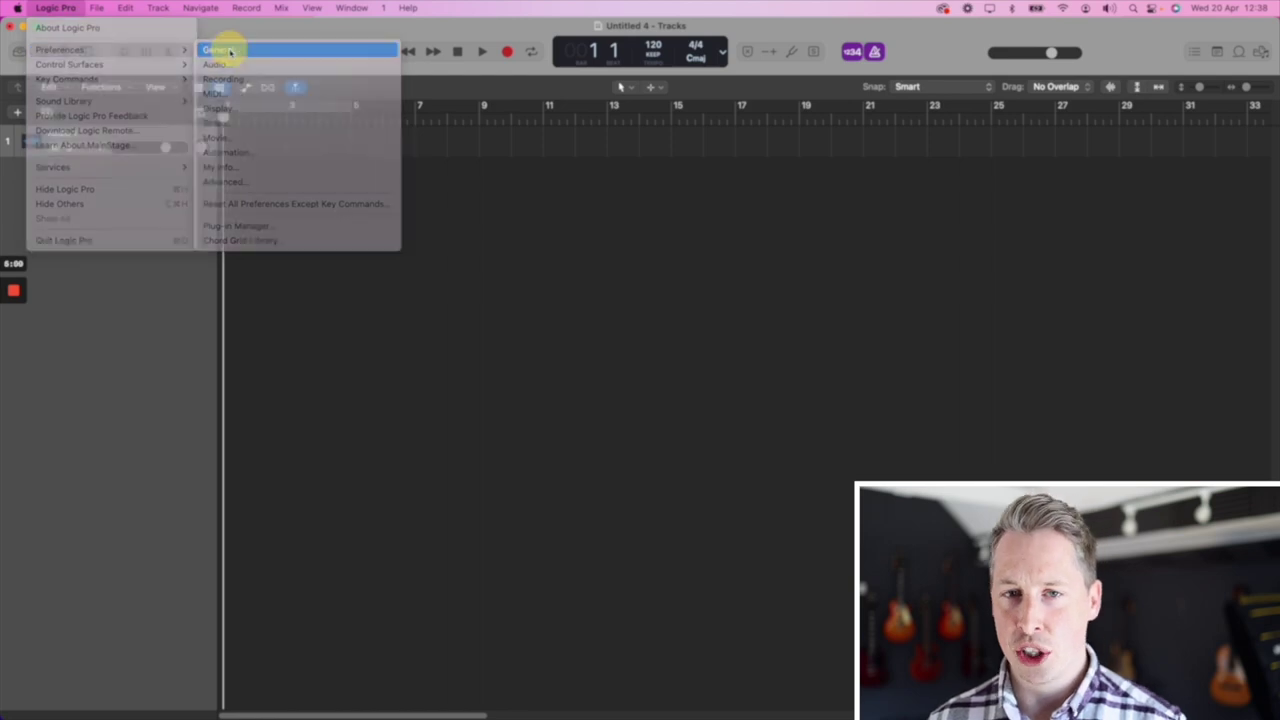
drag(380, 208, 661, 175)
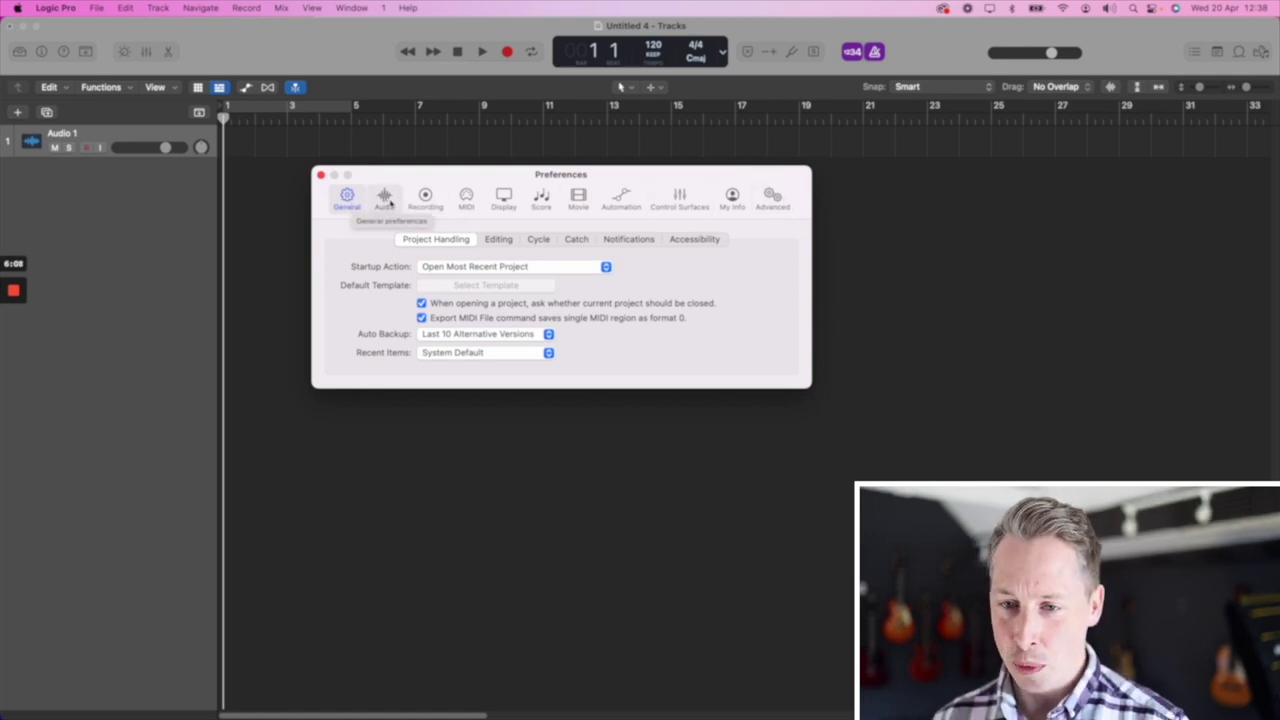
click(385, 199)
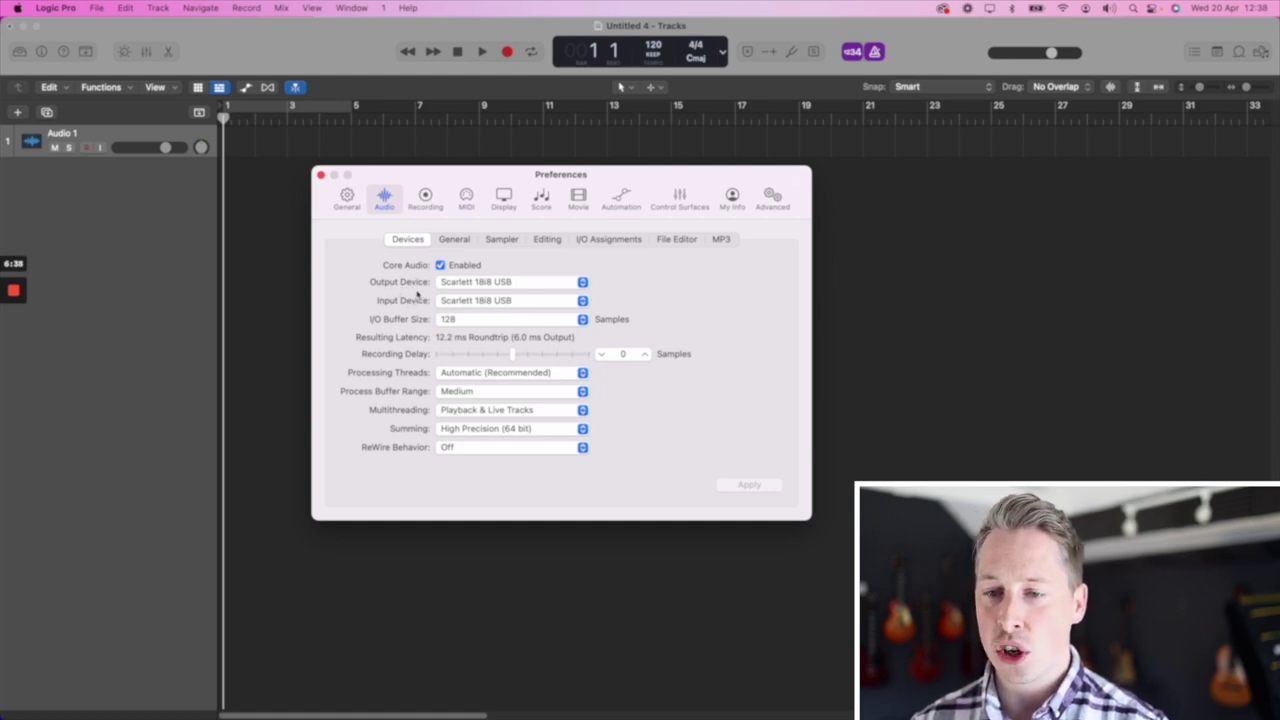
Step: Choose Scarlett 18i8 USB as both the output and input device, and close the preferences
click(470, 284)
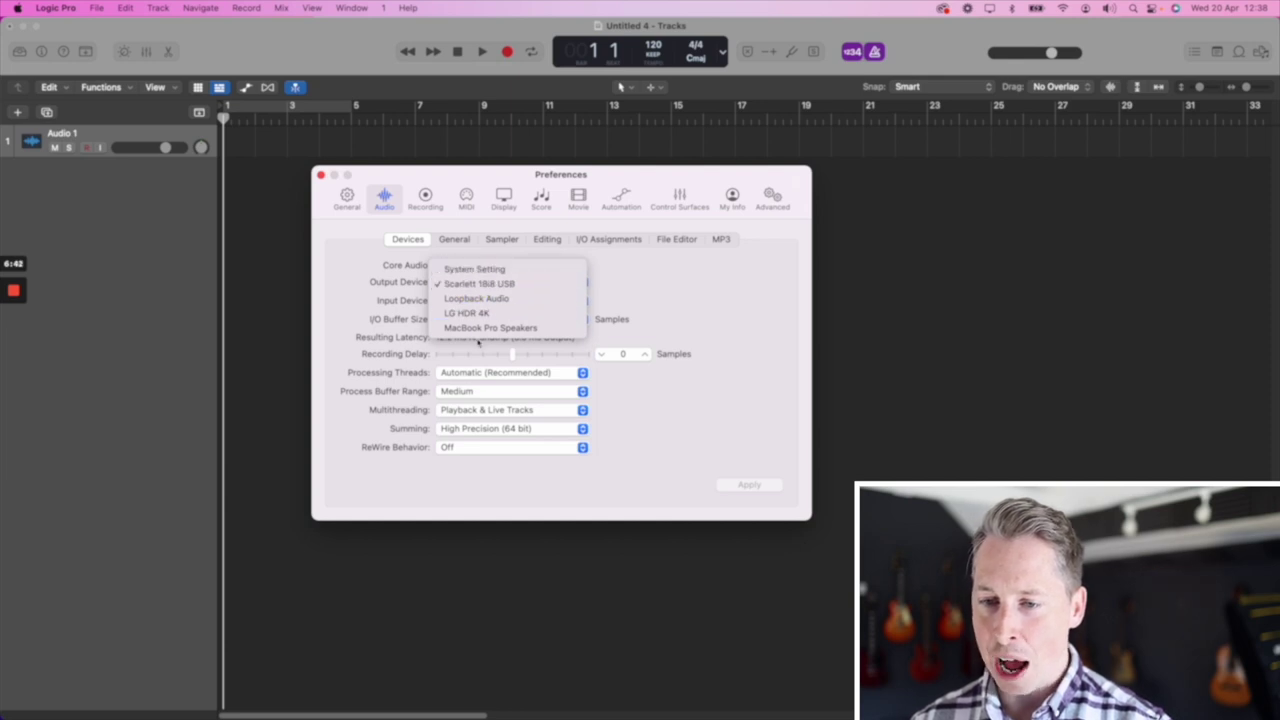
click(424, 304)
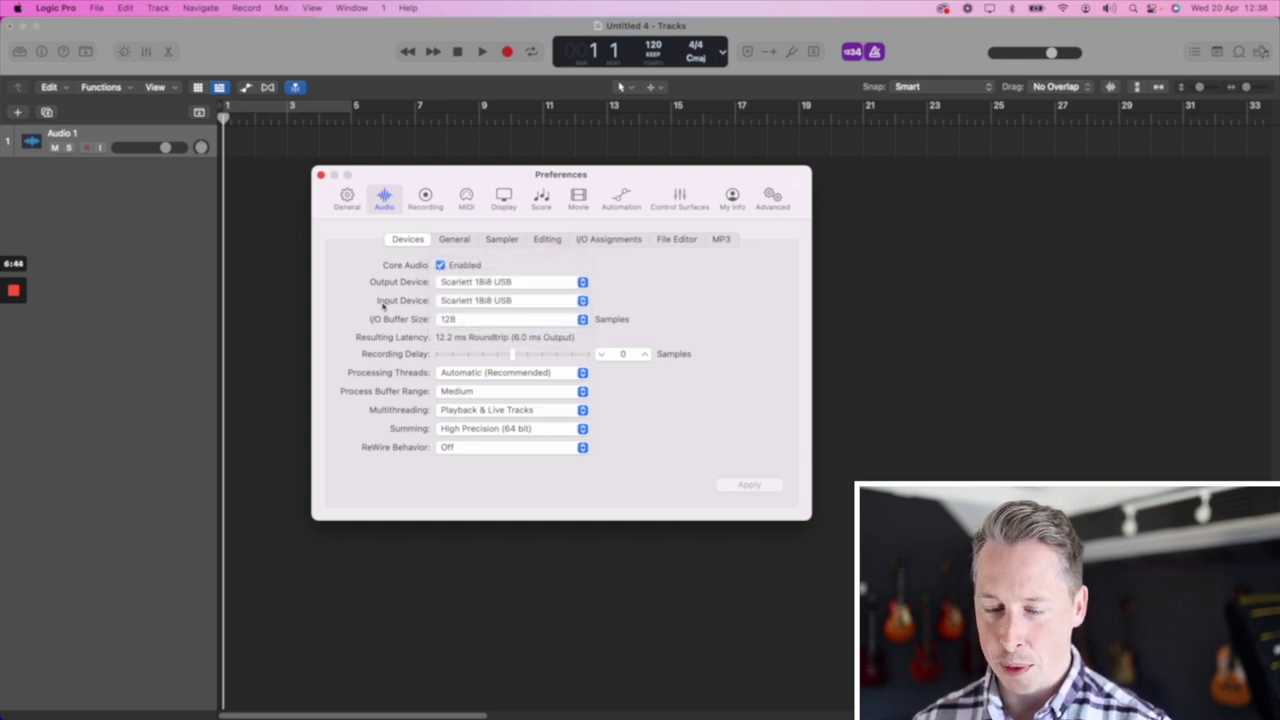
click(474, 302)
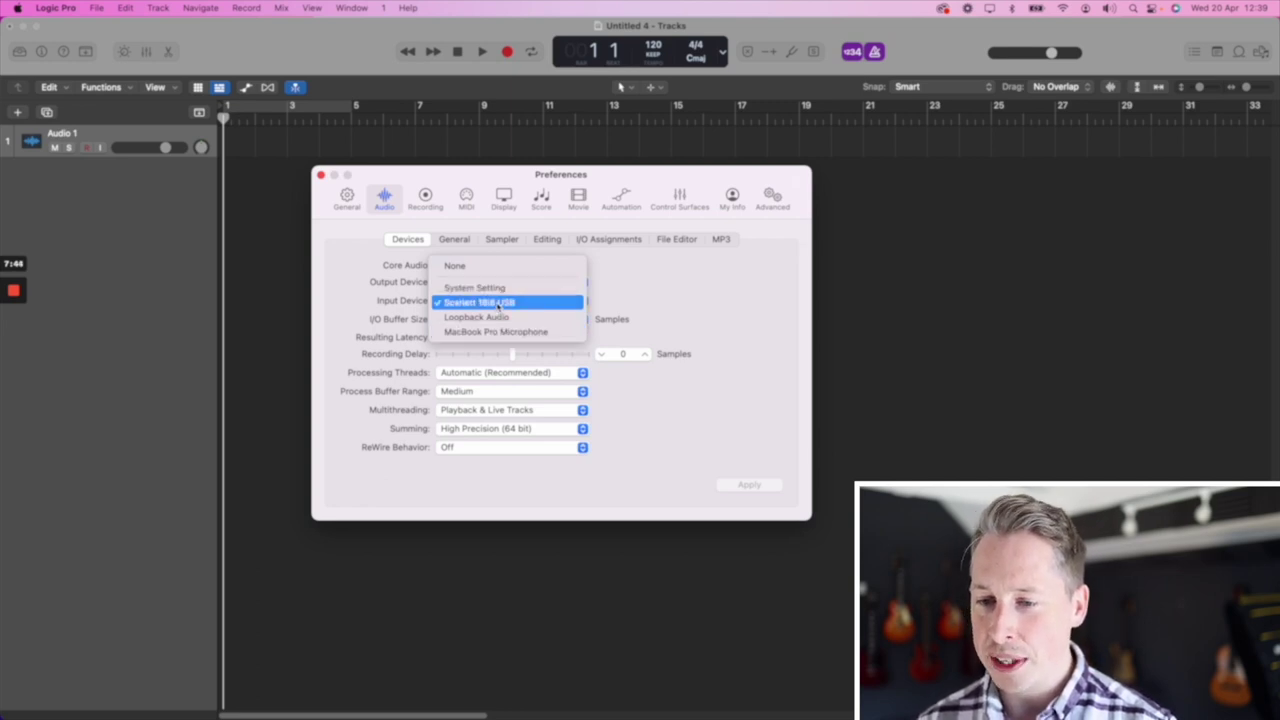
click(474, 305)
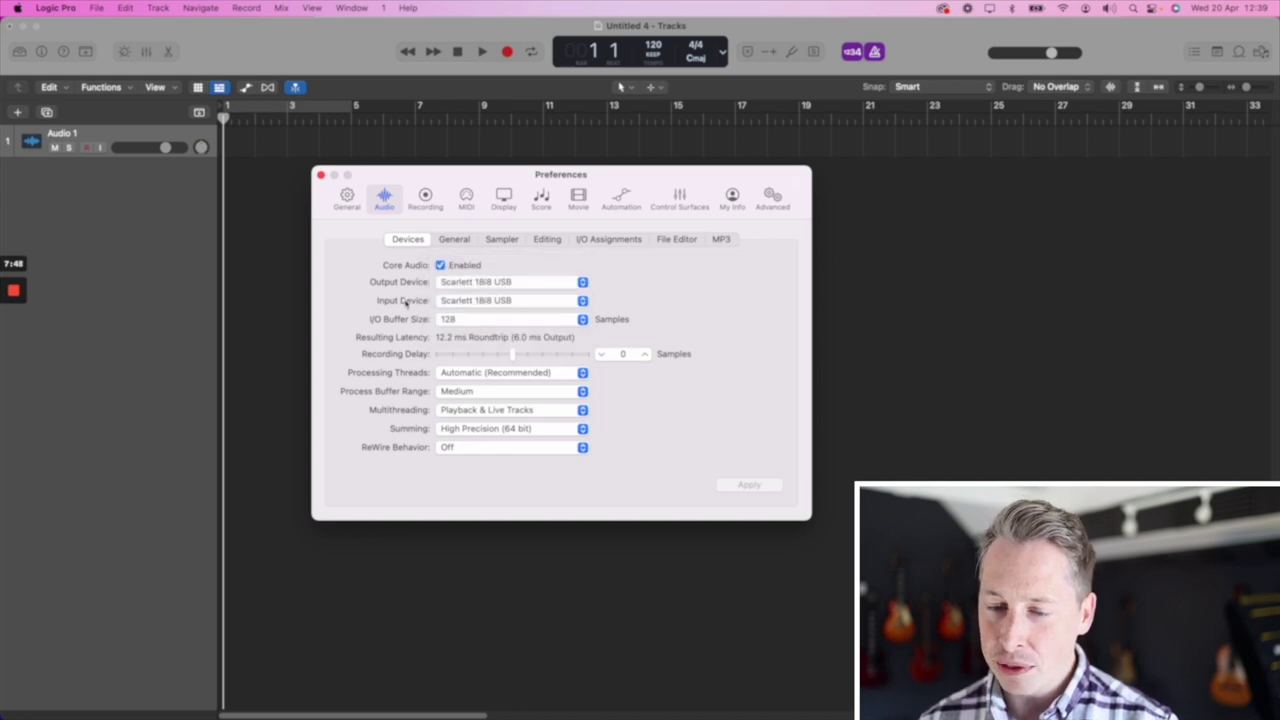
click(481, 286)
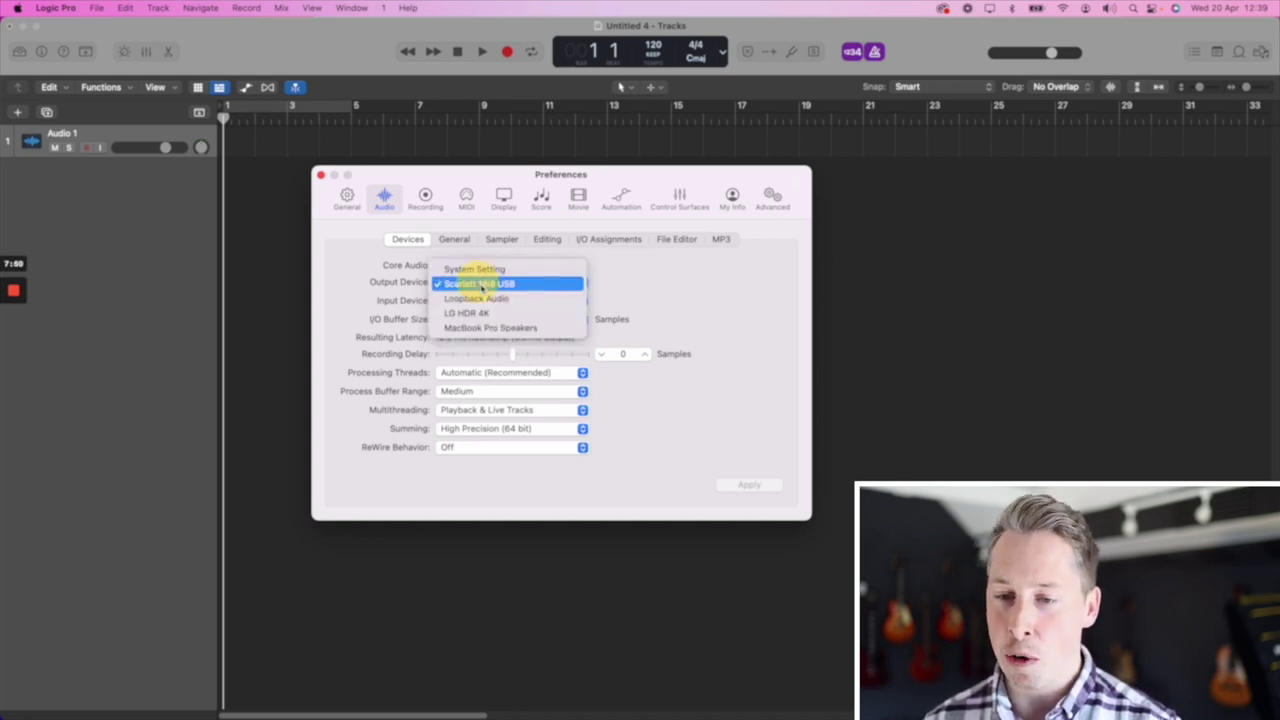
click(616, 288)
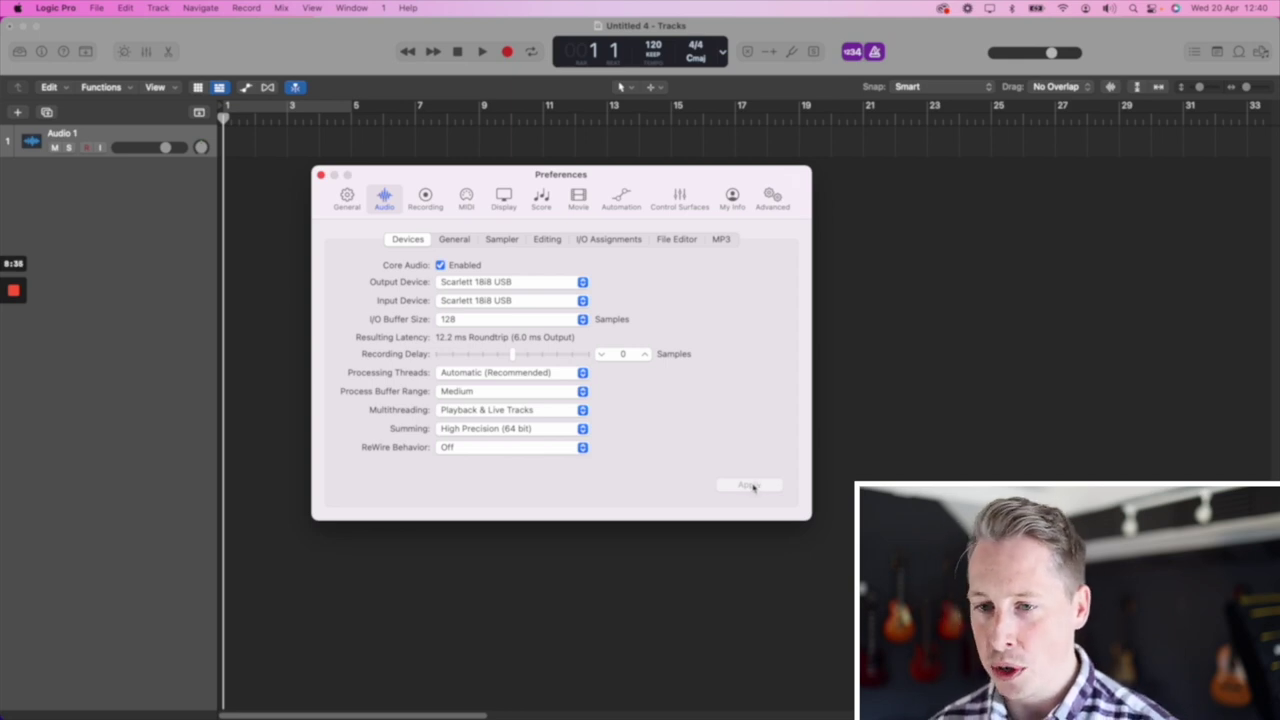
click(321, 175)
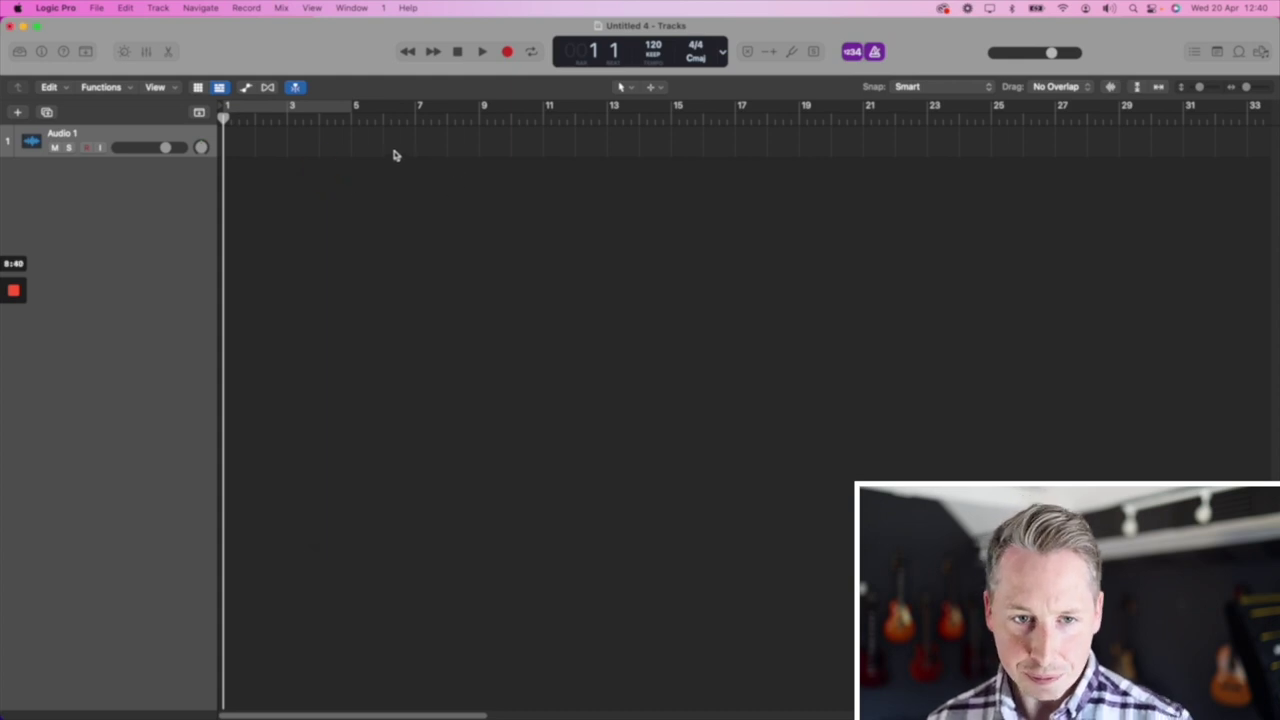
Step: Increase the height of the Audio 1 track
drag(88, 156, 89, 200)
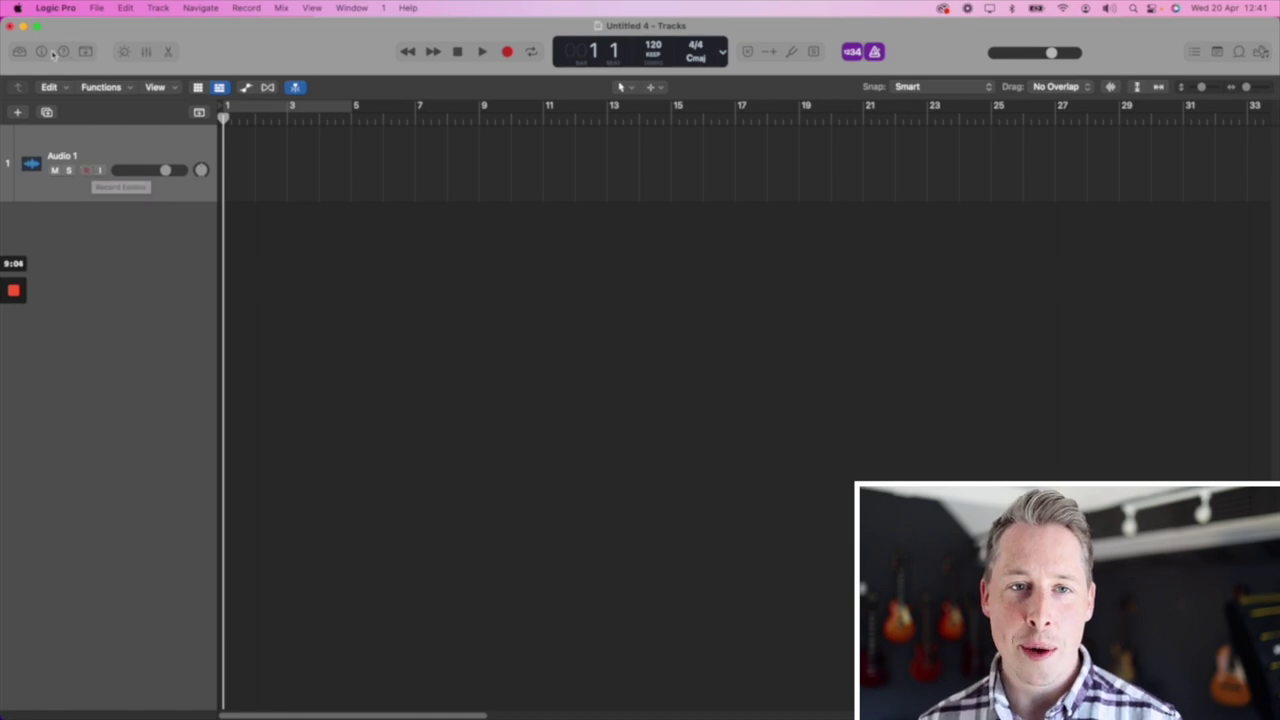
click(99, 8)
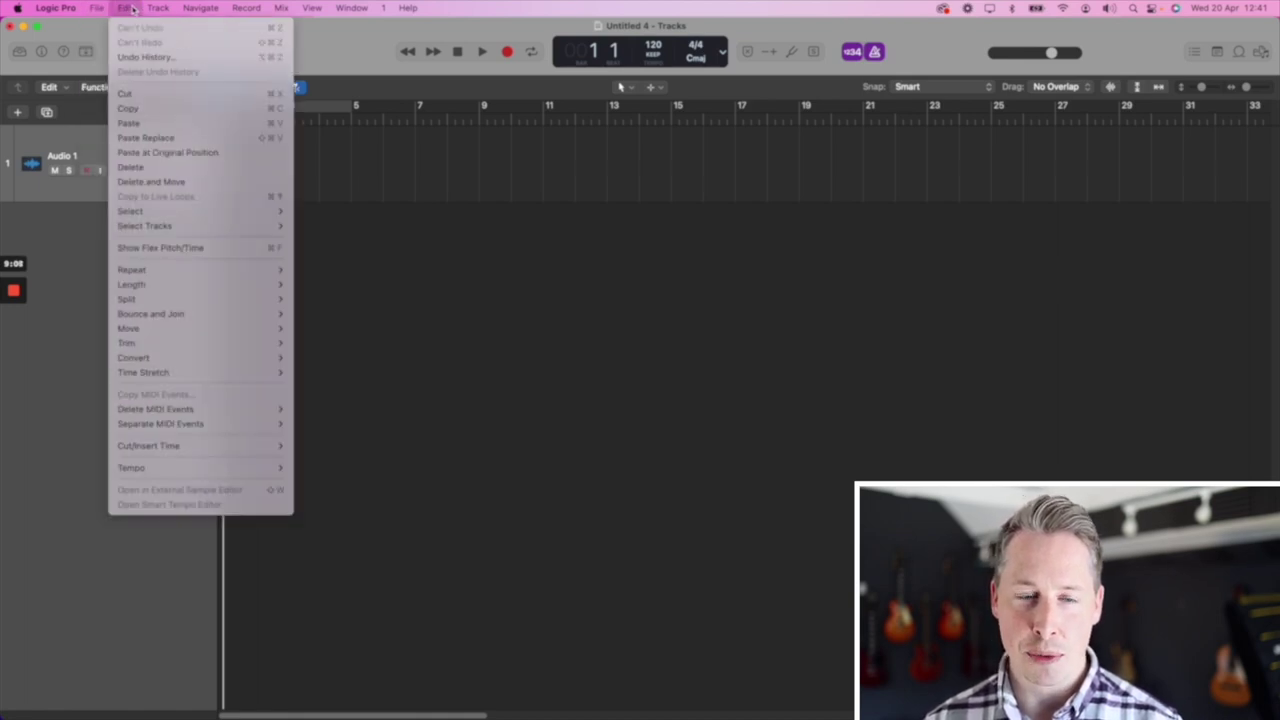
mouse_move(158, 8)
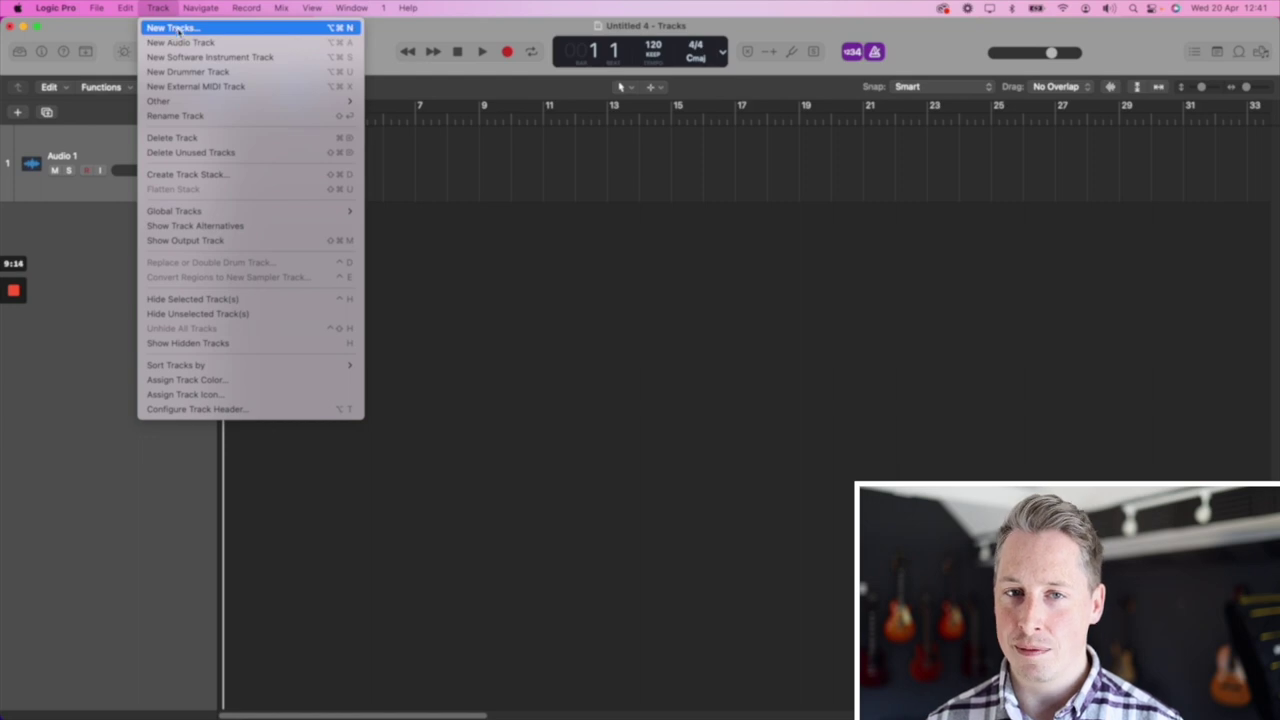
click(90, 116)
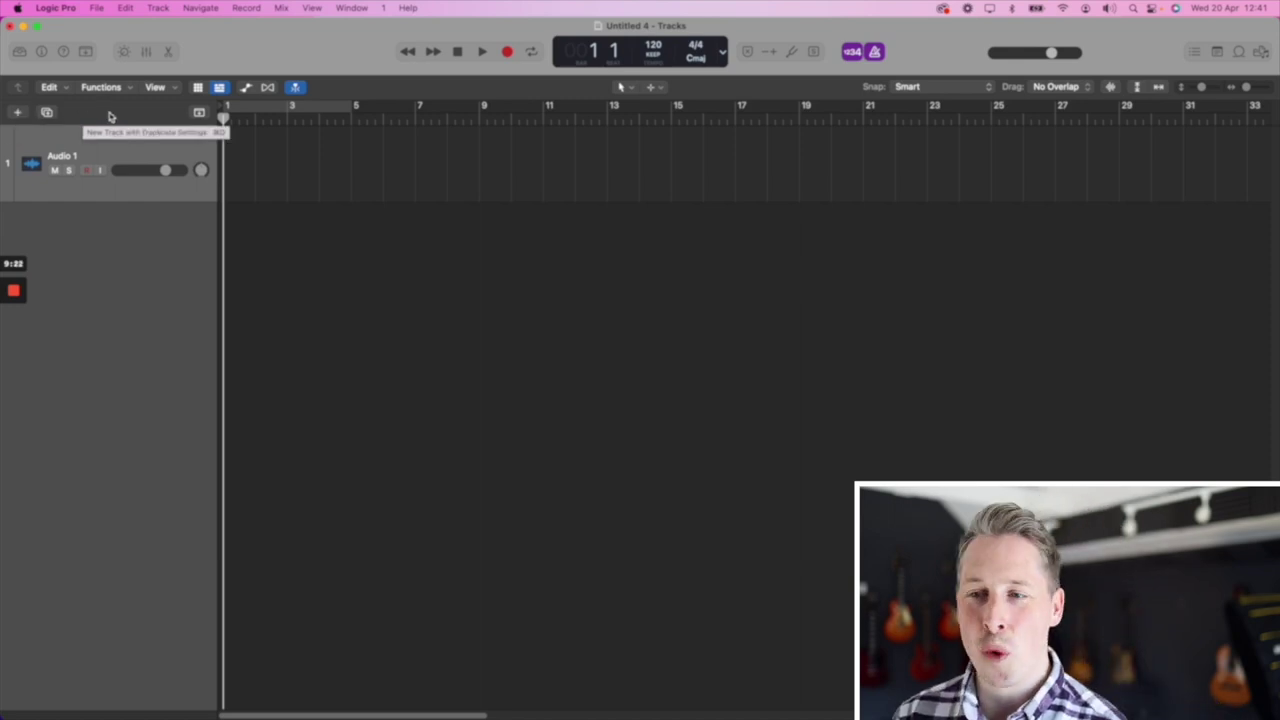
Step: Add one new audio track using Input 1 and Output 1 + 2
click(160, 8)
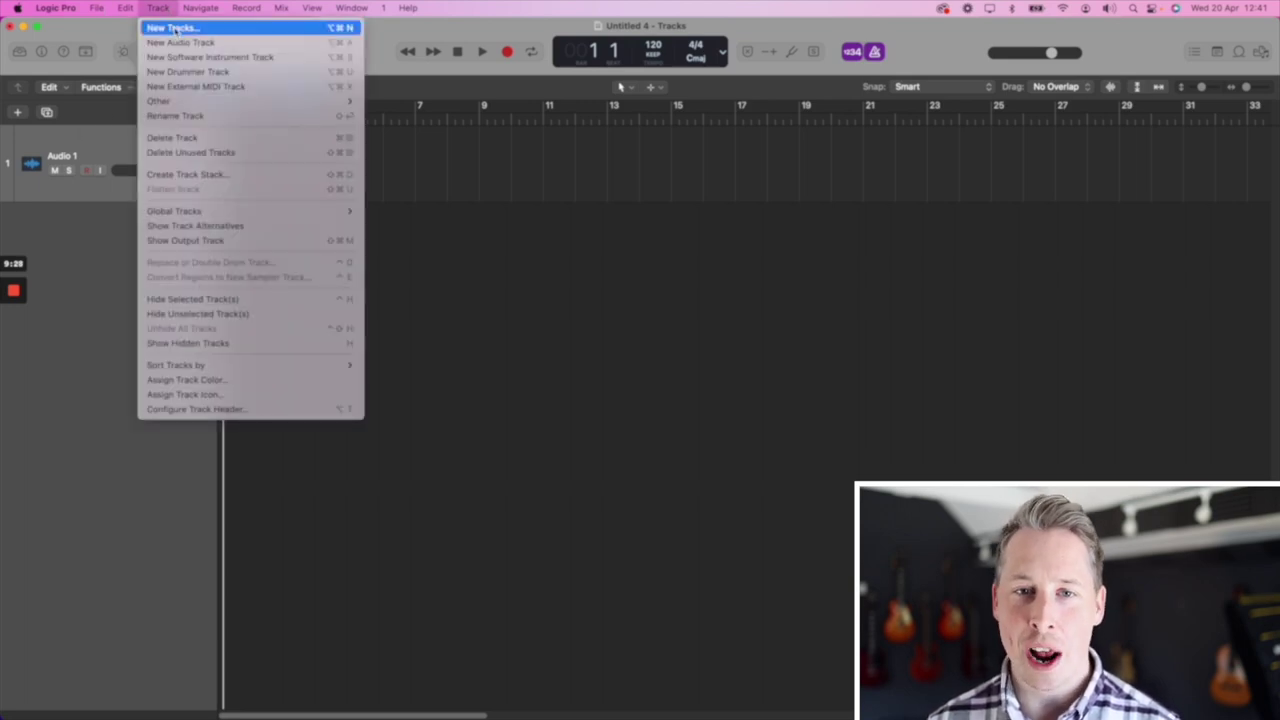
click(175, 29)
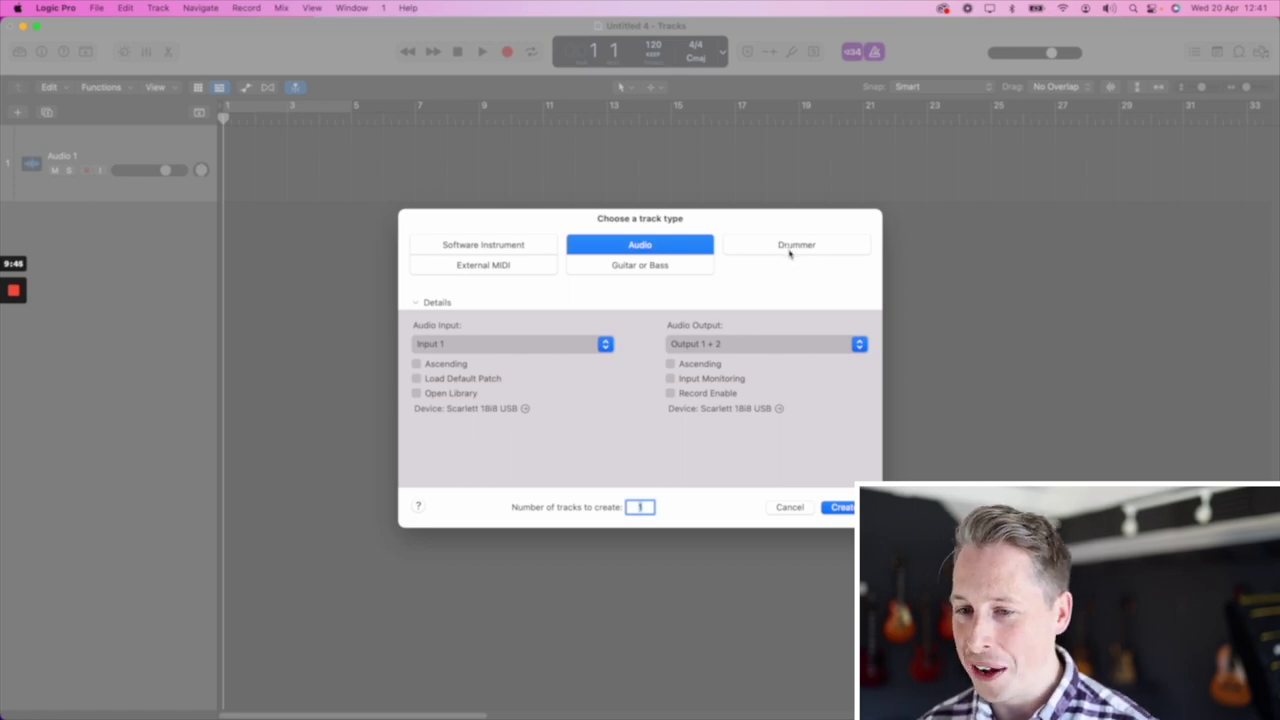
click(638, 265)
click(642, 266)
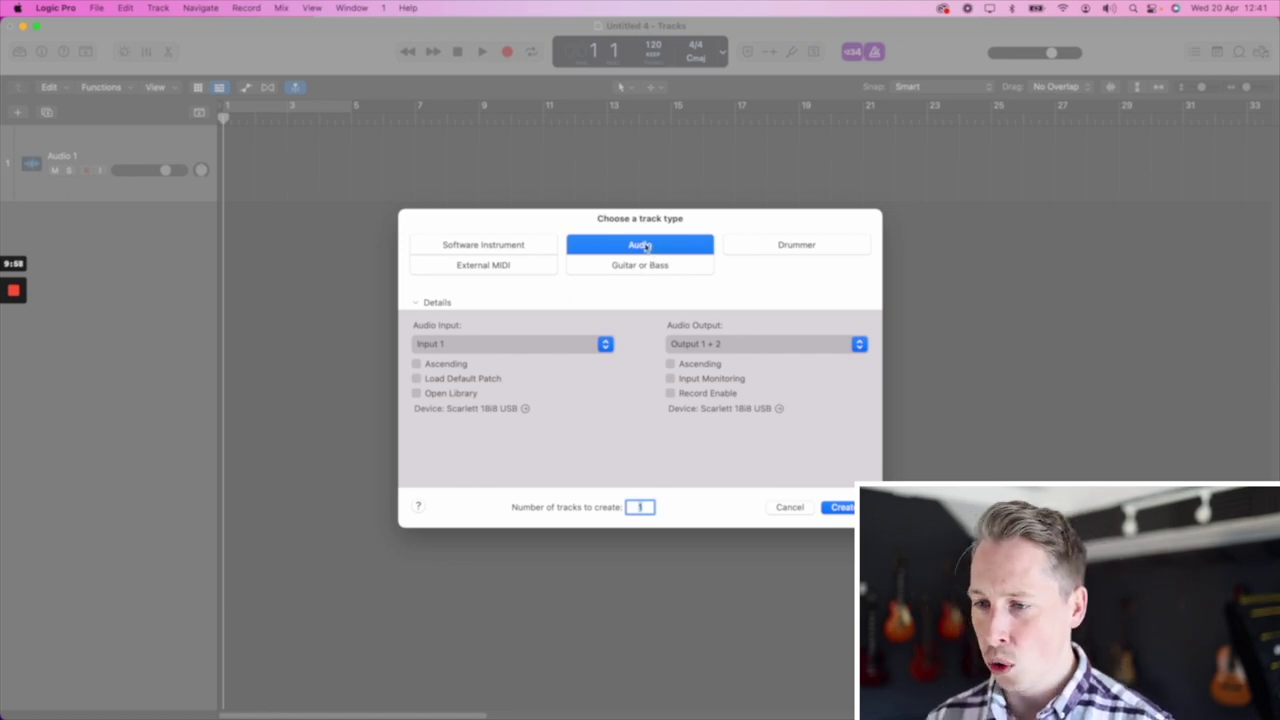
click(490, 346)
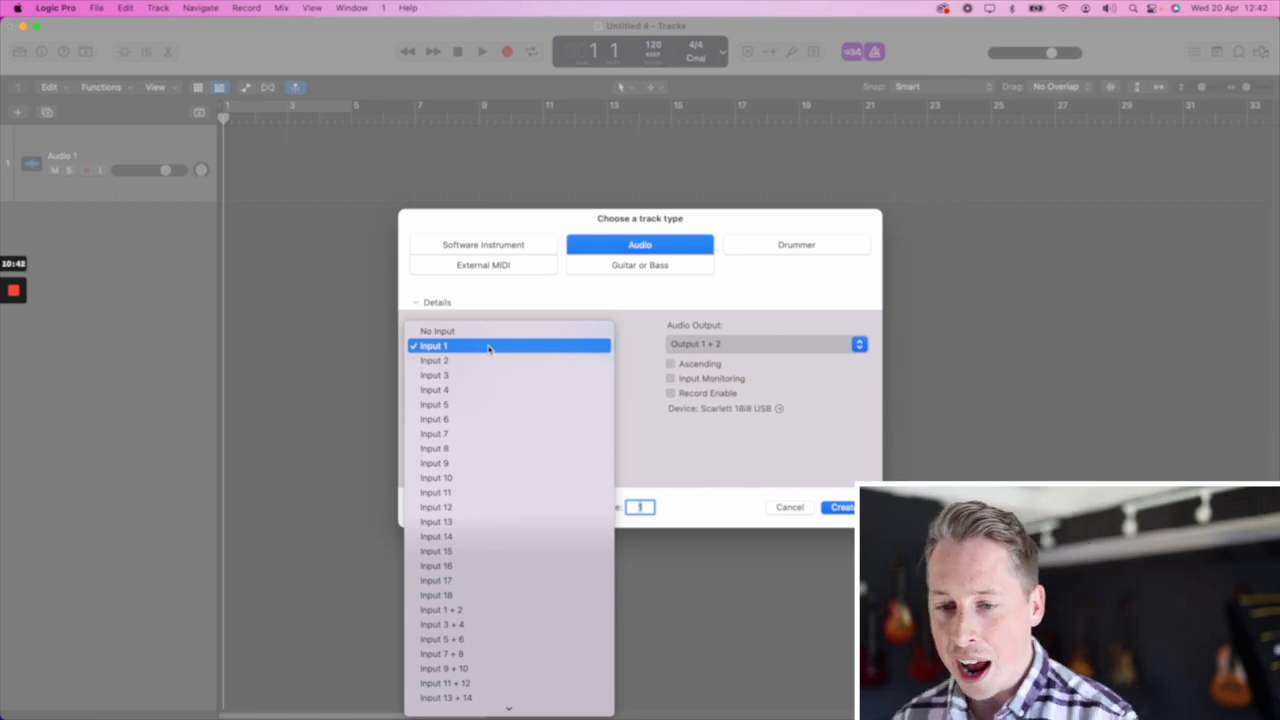
click(458, 346)
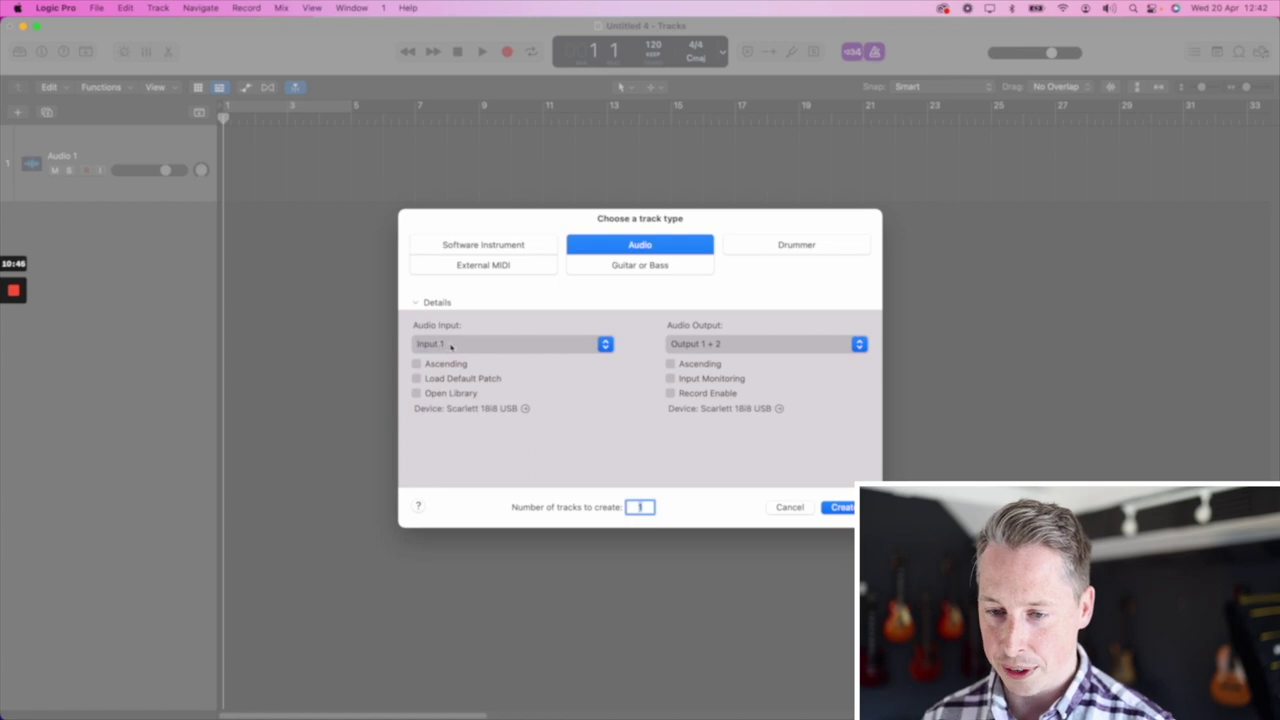
click(451, 346)
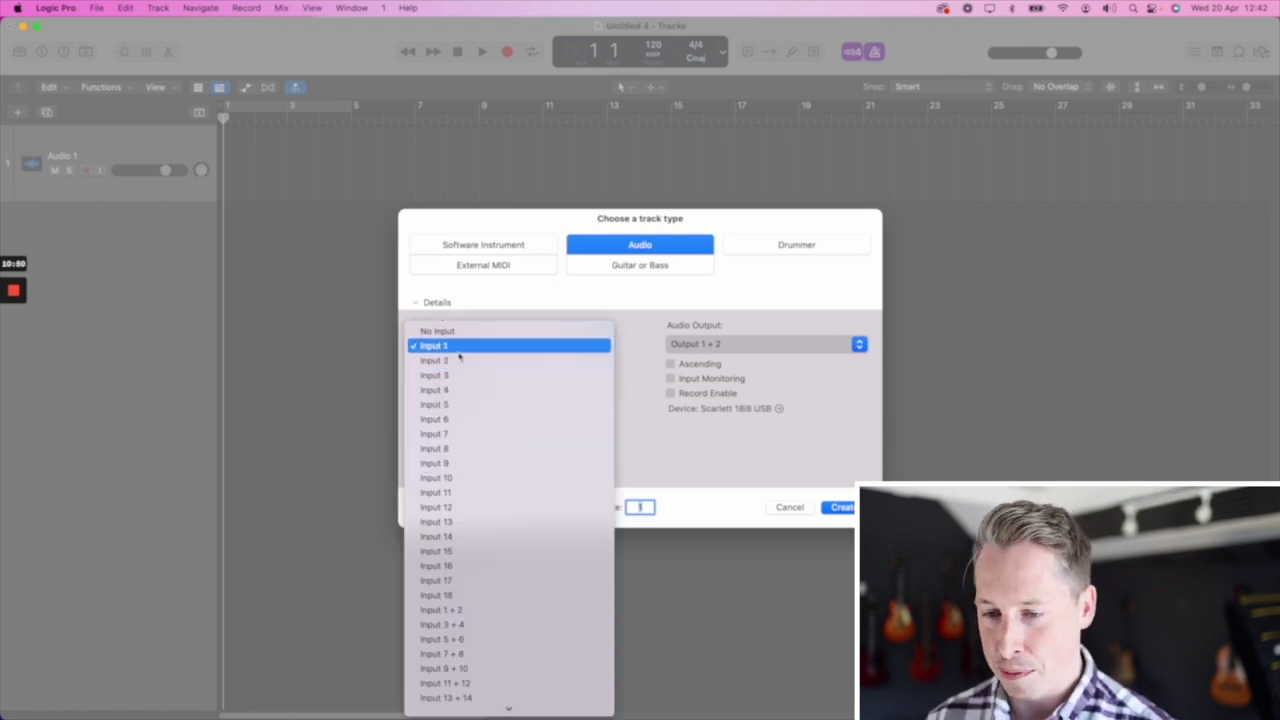
click(495, 301)
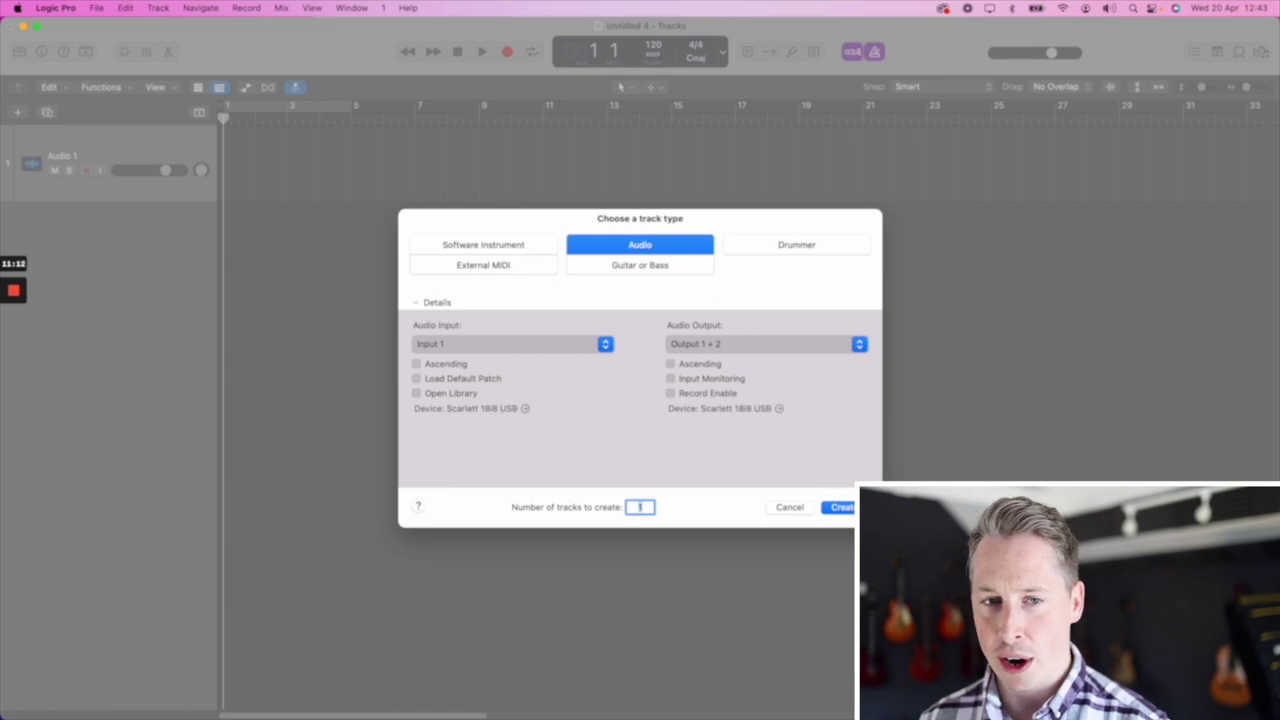
key(Return)
Step: Delete the Audio 1 track and adjust the height of the Audio 2 track
drag(112, 234, 117, 269)
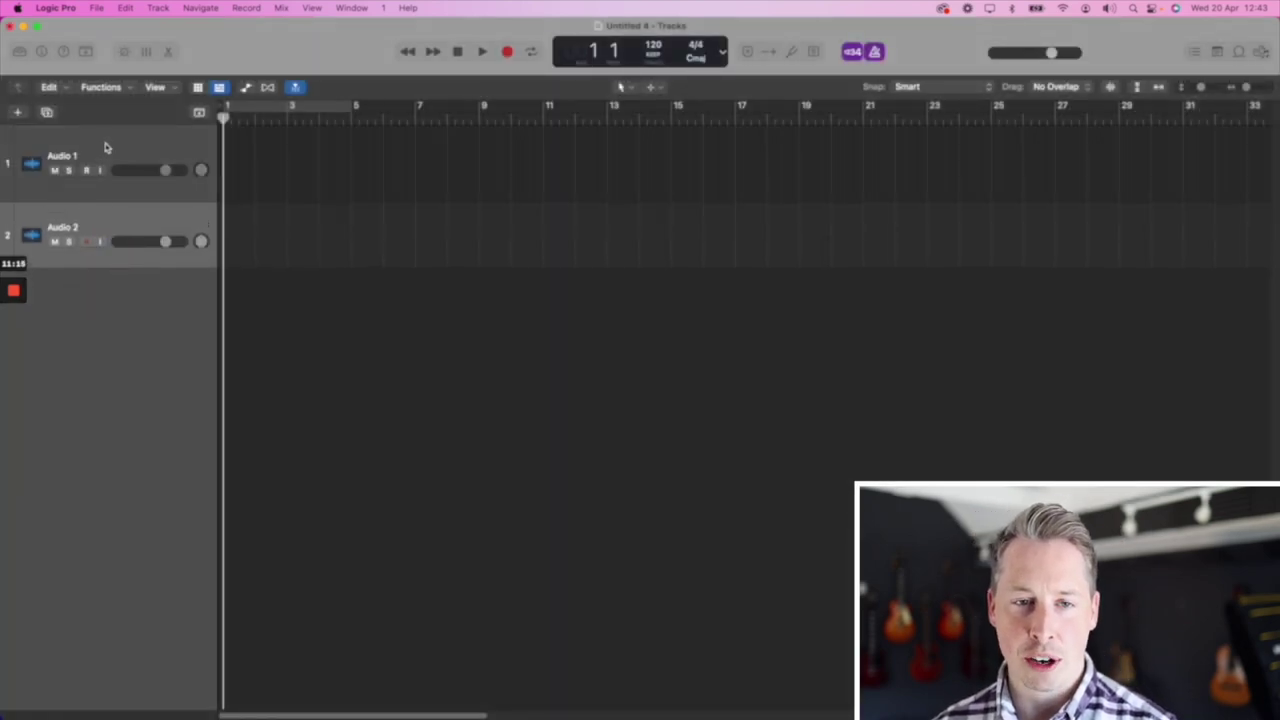
click(105, 148)
key(super+BackSpace)
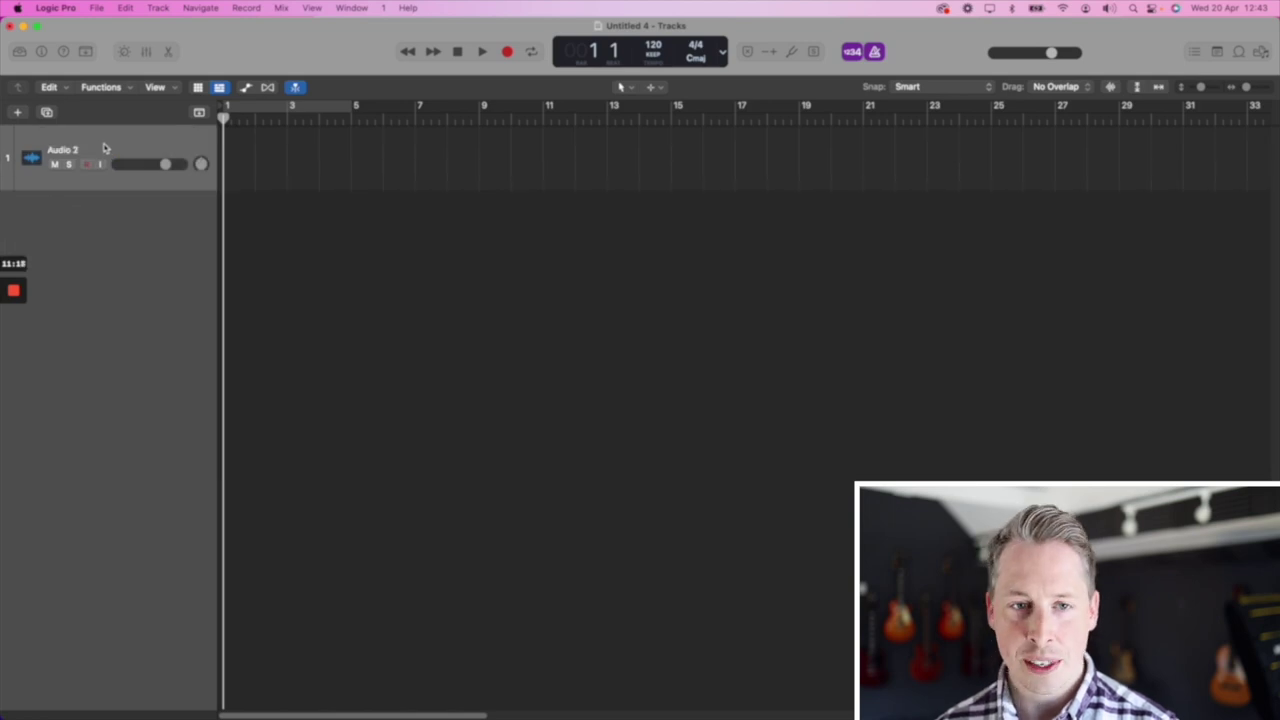
drag(101, 189, 105, 195)
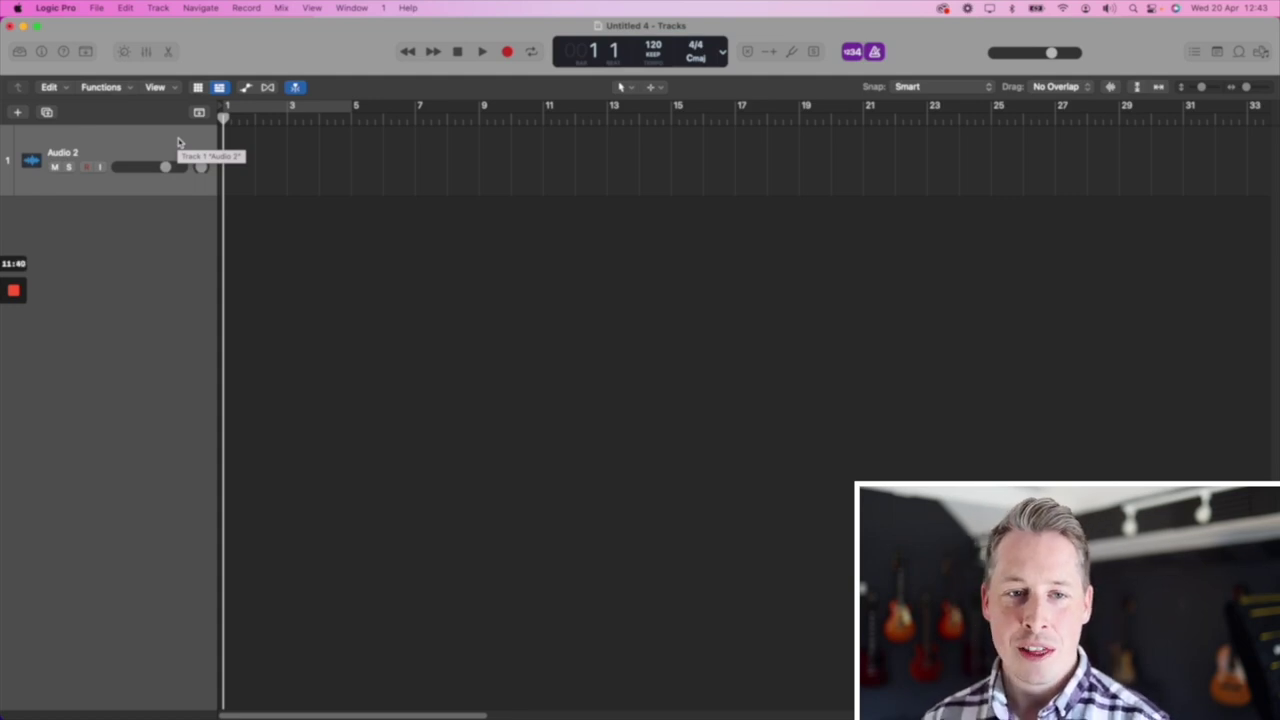
Step: Rename the Audio 2 track as Guitar 1 and enable recording with input monitoring on it
double_click(63, 152)
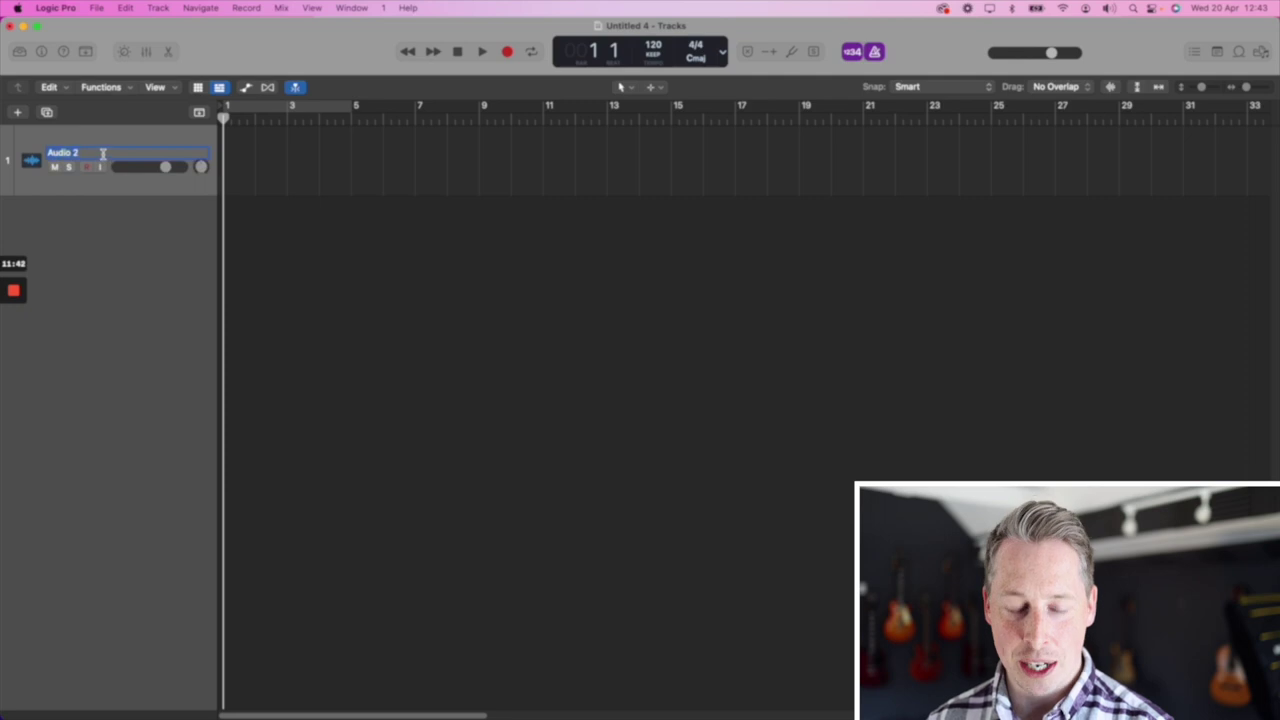
text(Guitar 1)
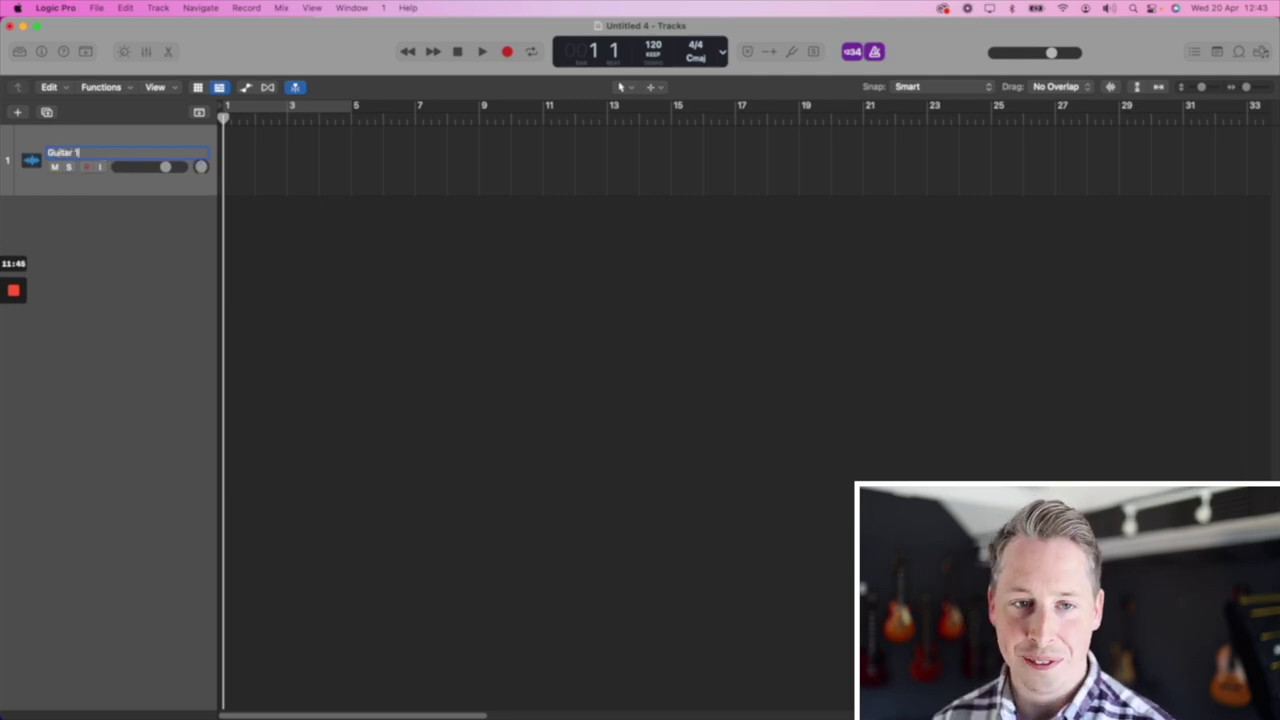
key(Return)
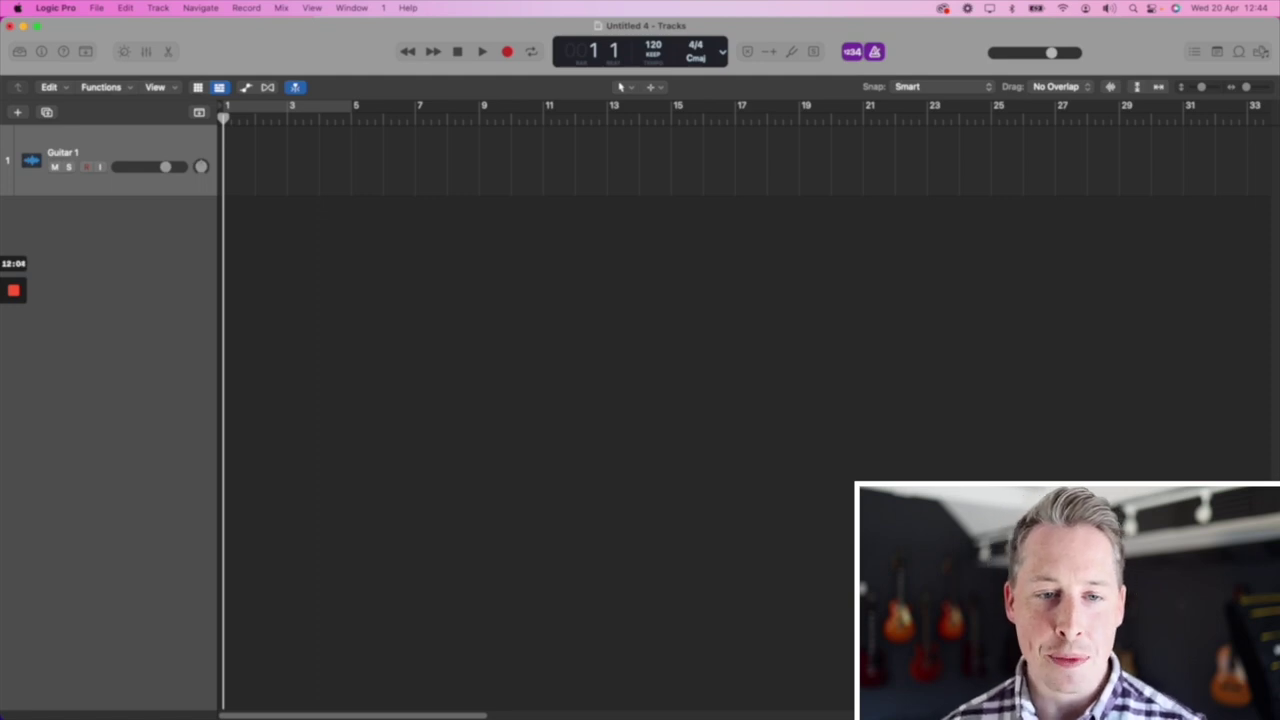
click(88, 172)
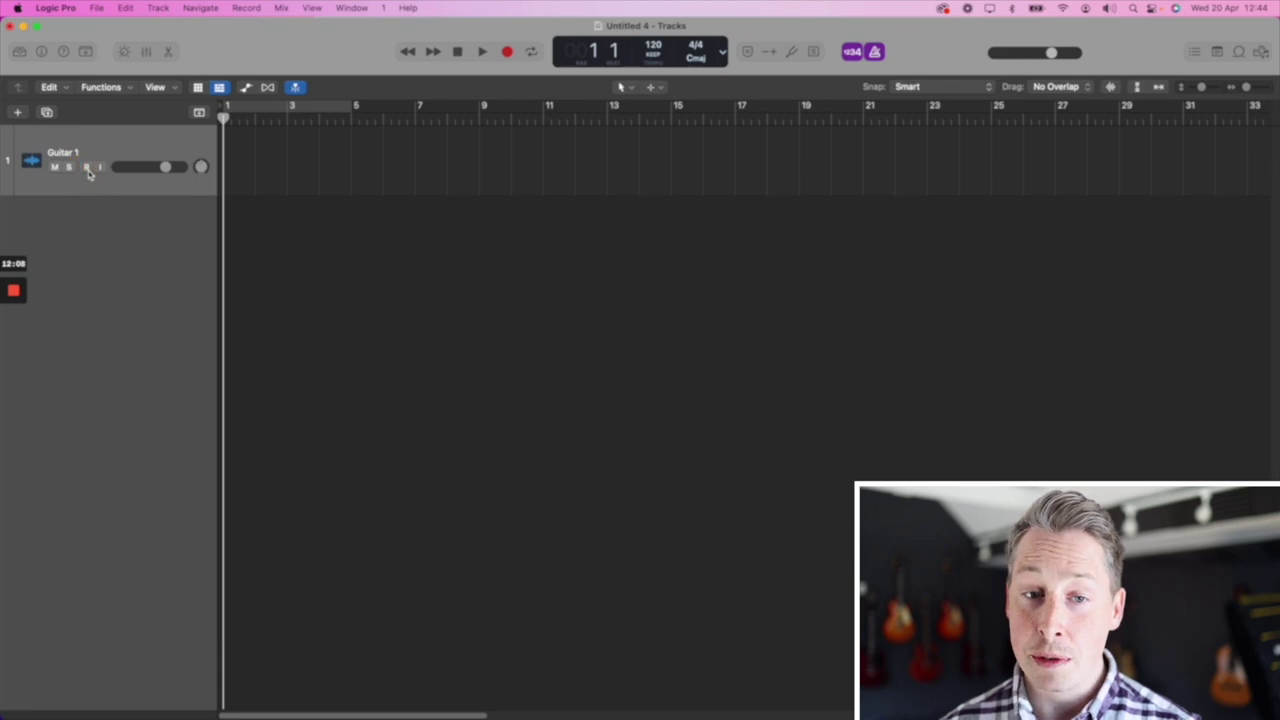
click(100, 168)
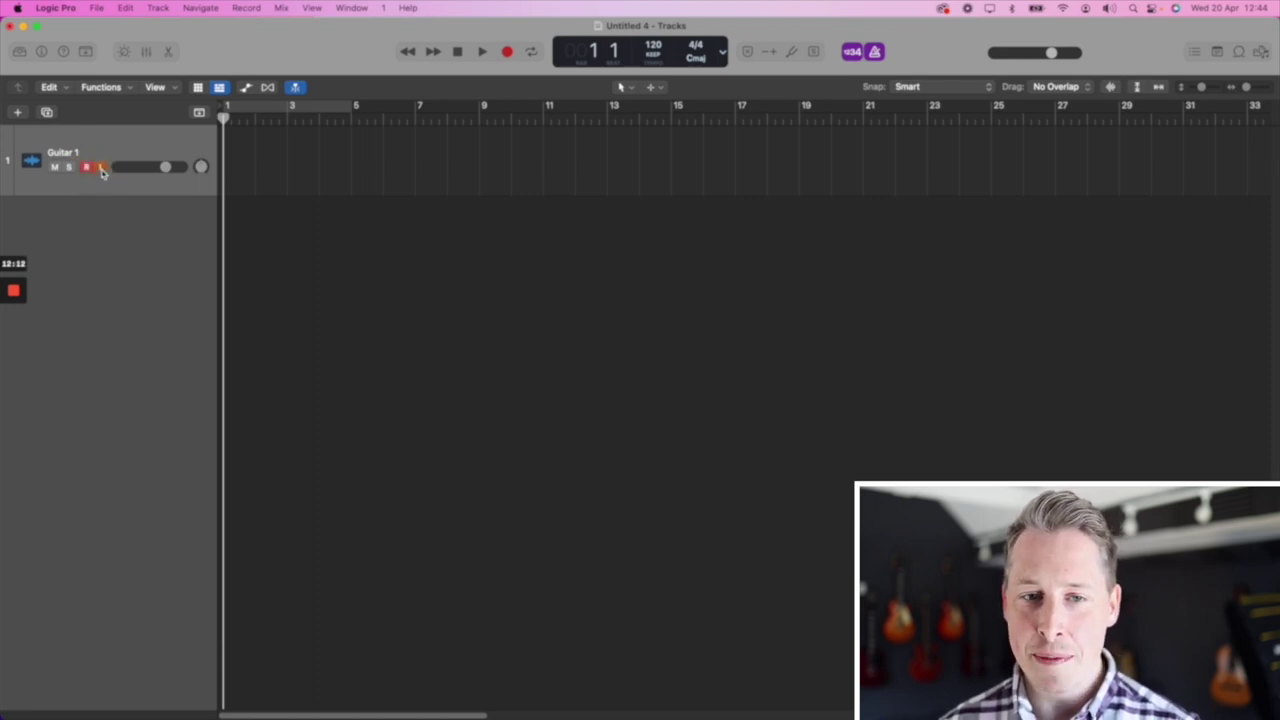
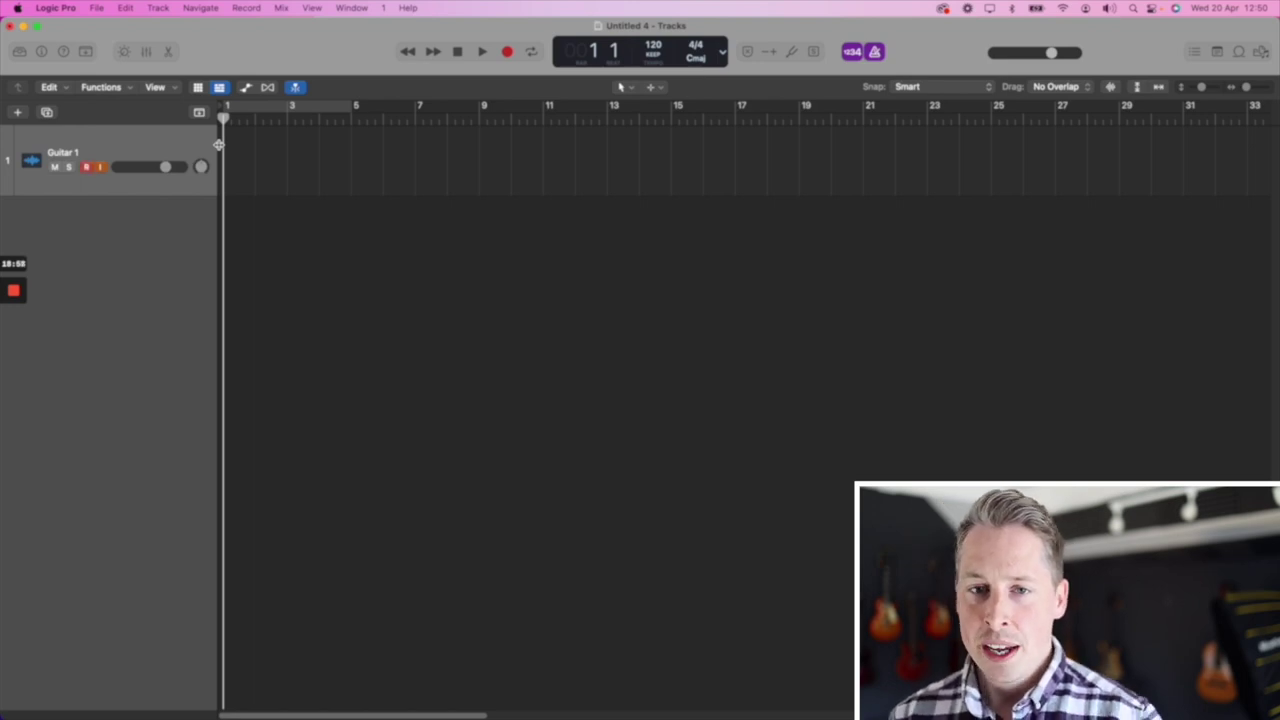
Step: Turn cycle mode on and off a few times, leaving it on for the range from bar 1 to bar 5
click(265, 108)
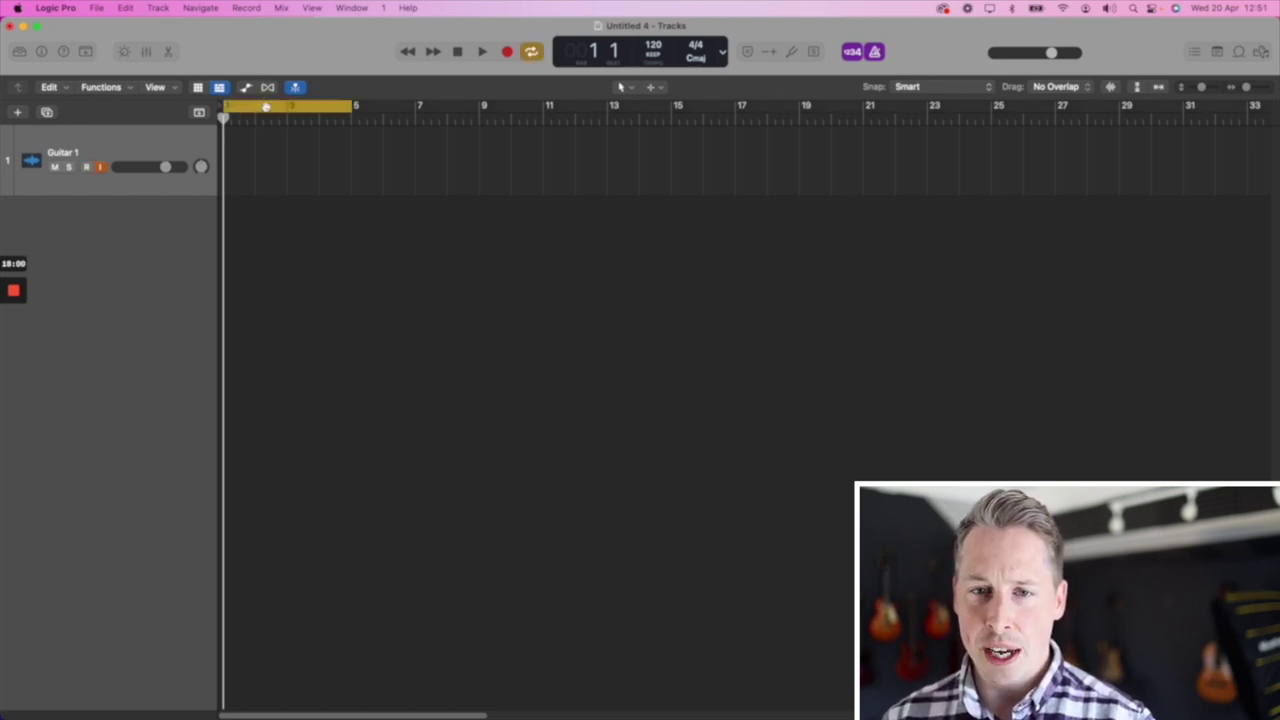
click(262, 108)
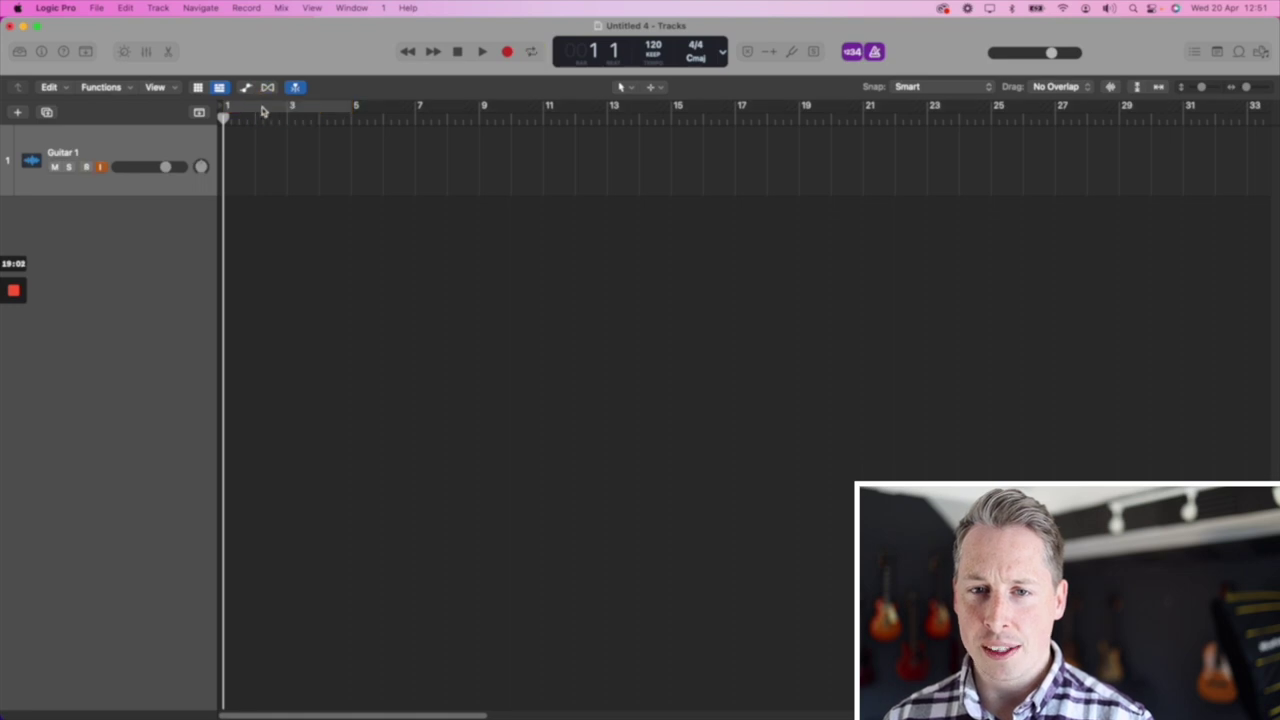
click(265, 108)
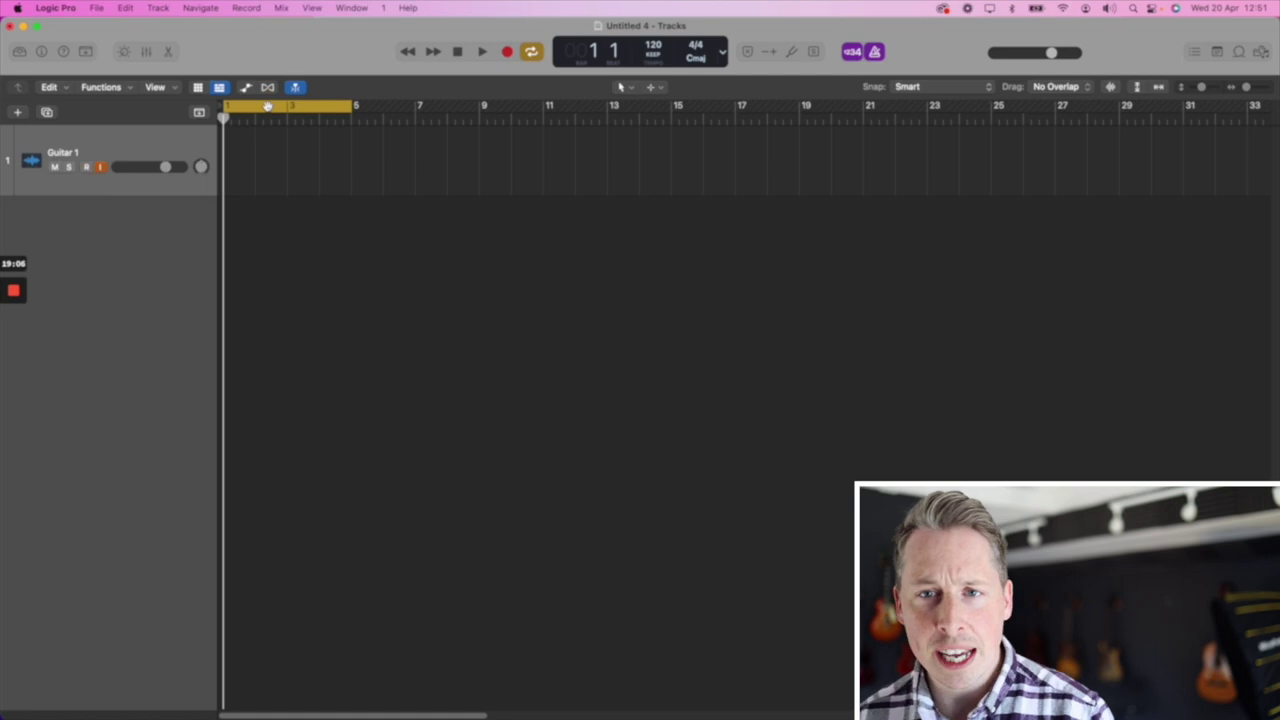
click(532, 54)
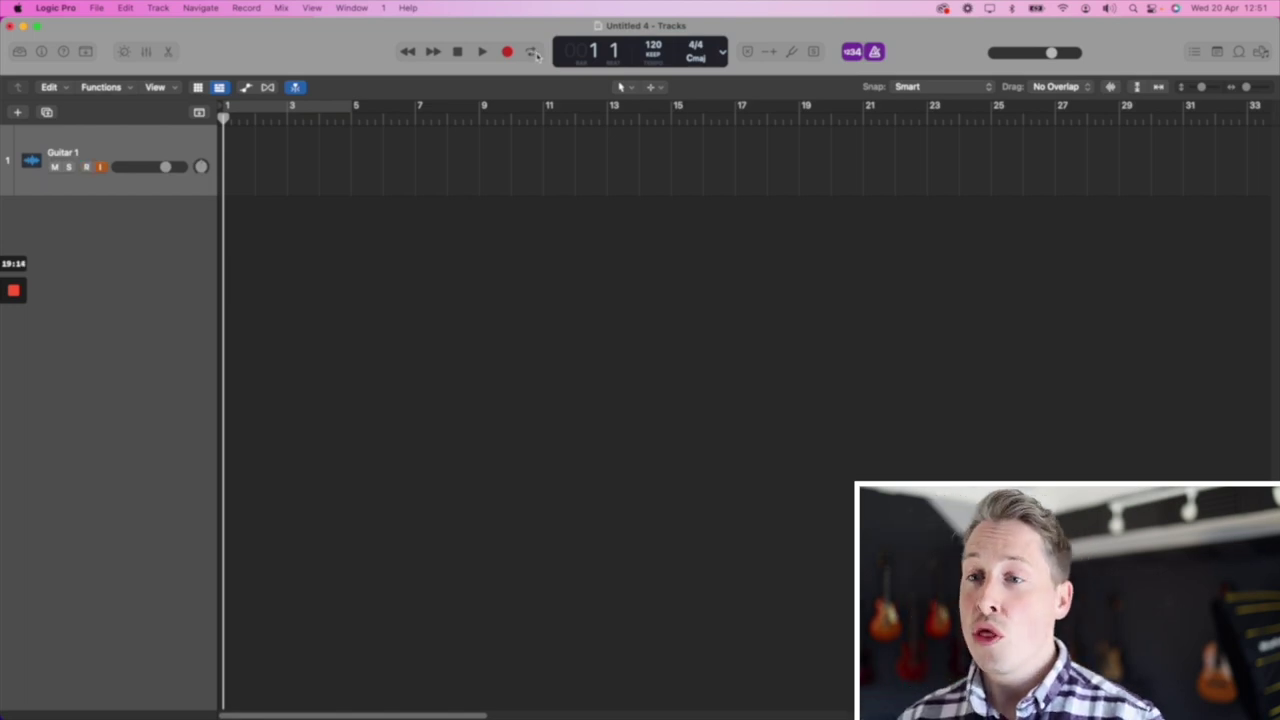
click(532, 53)
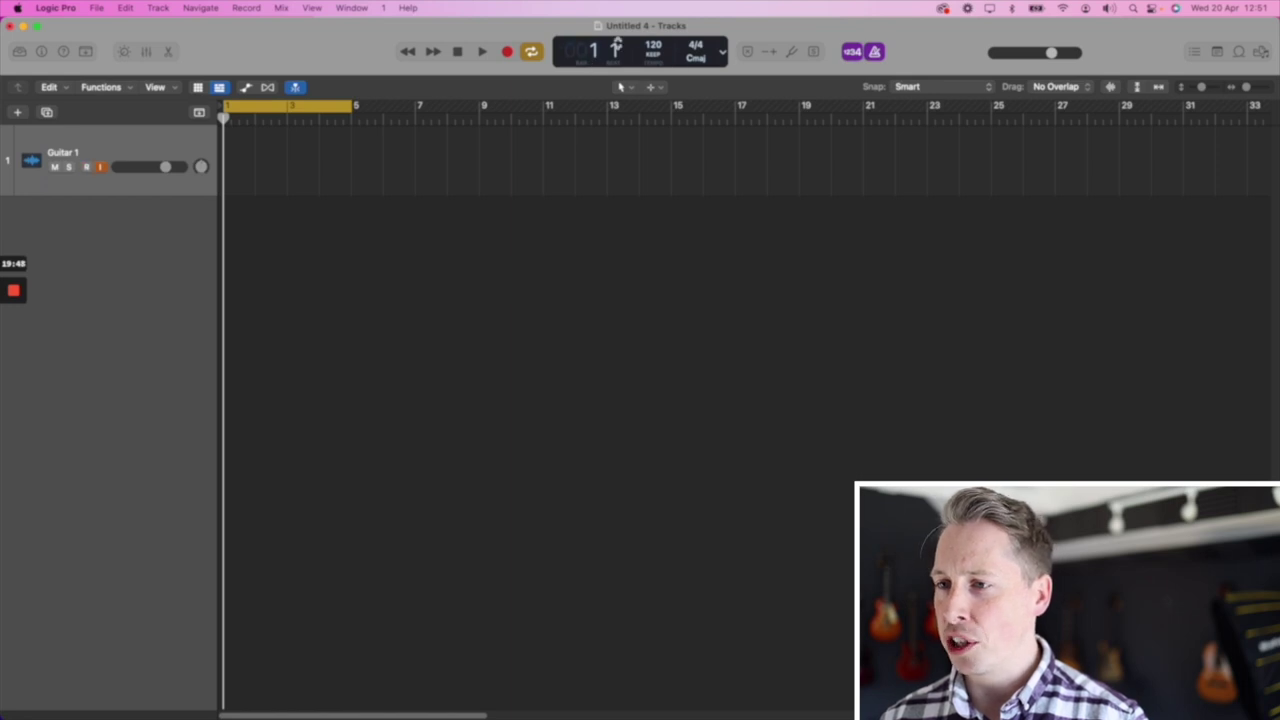
Step: Try the Beats & Project (Large) and Beats & Time display modes, and check the time display during a short playback
click(724, 54)
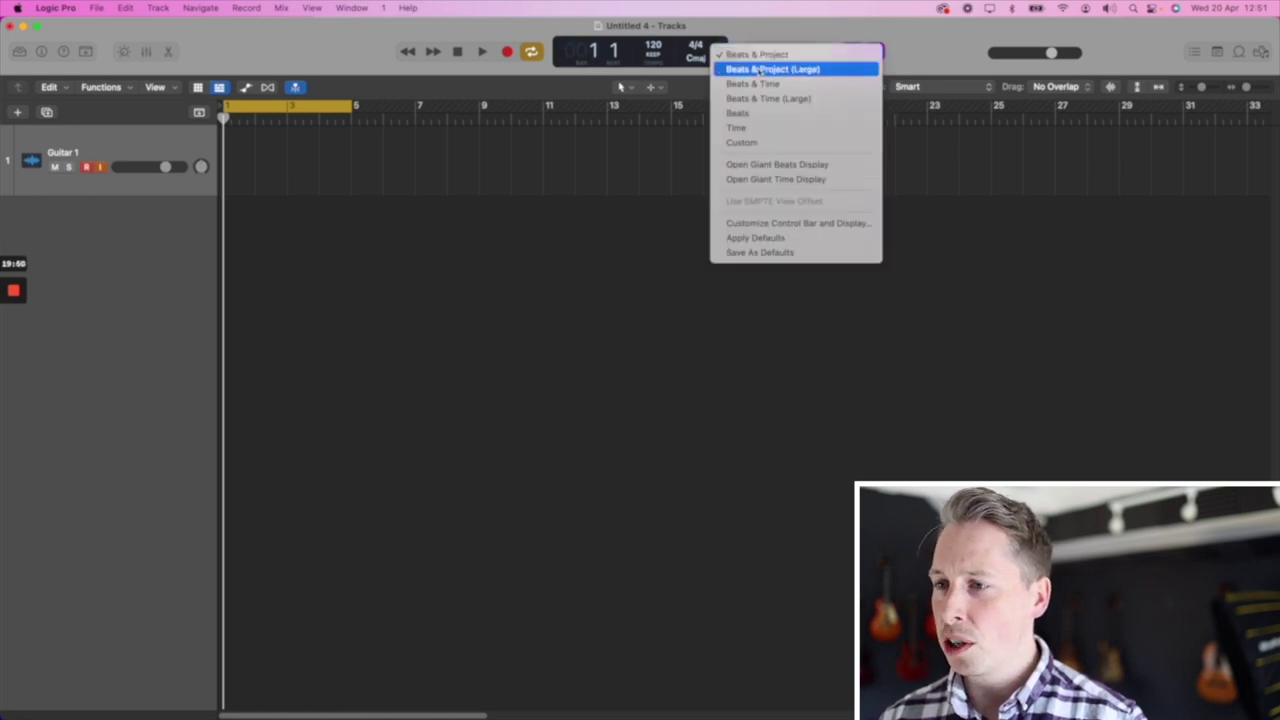
click(758, 68)
click(754, 54)
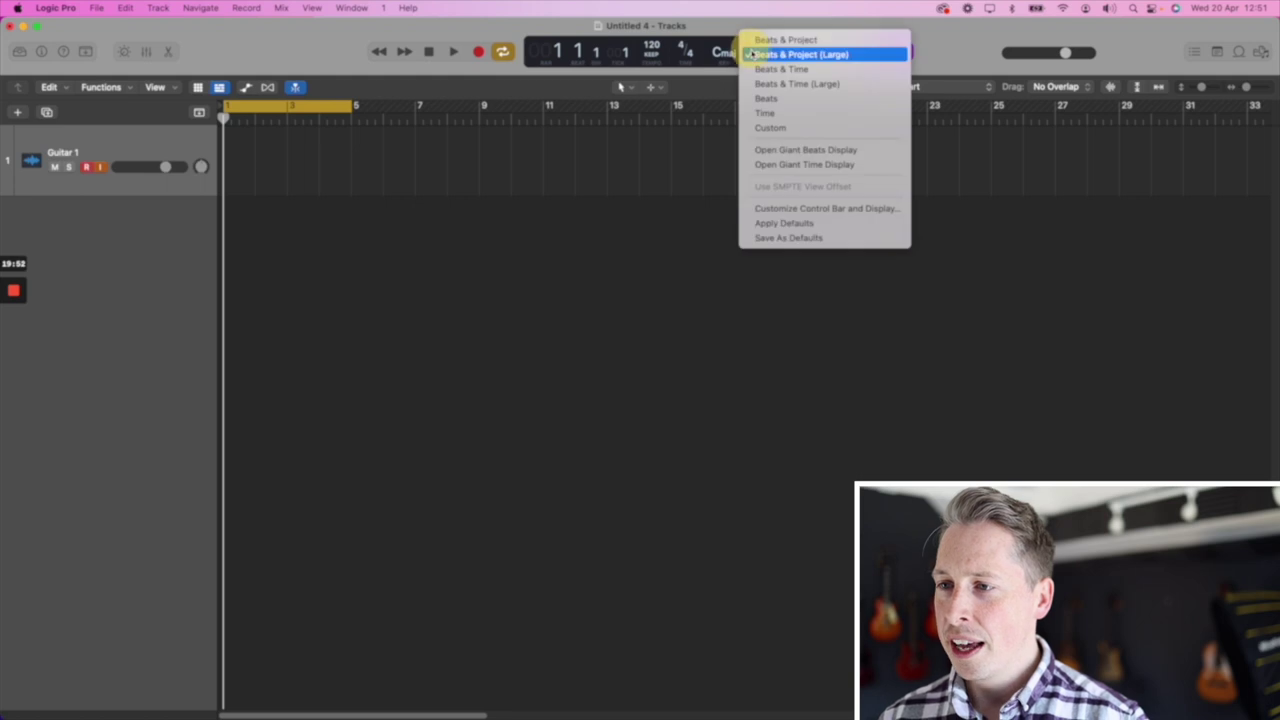
click(802, 70)
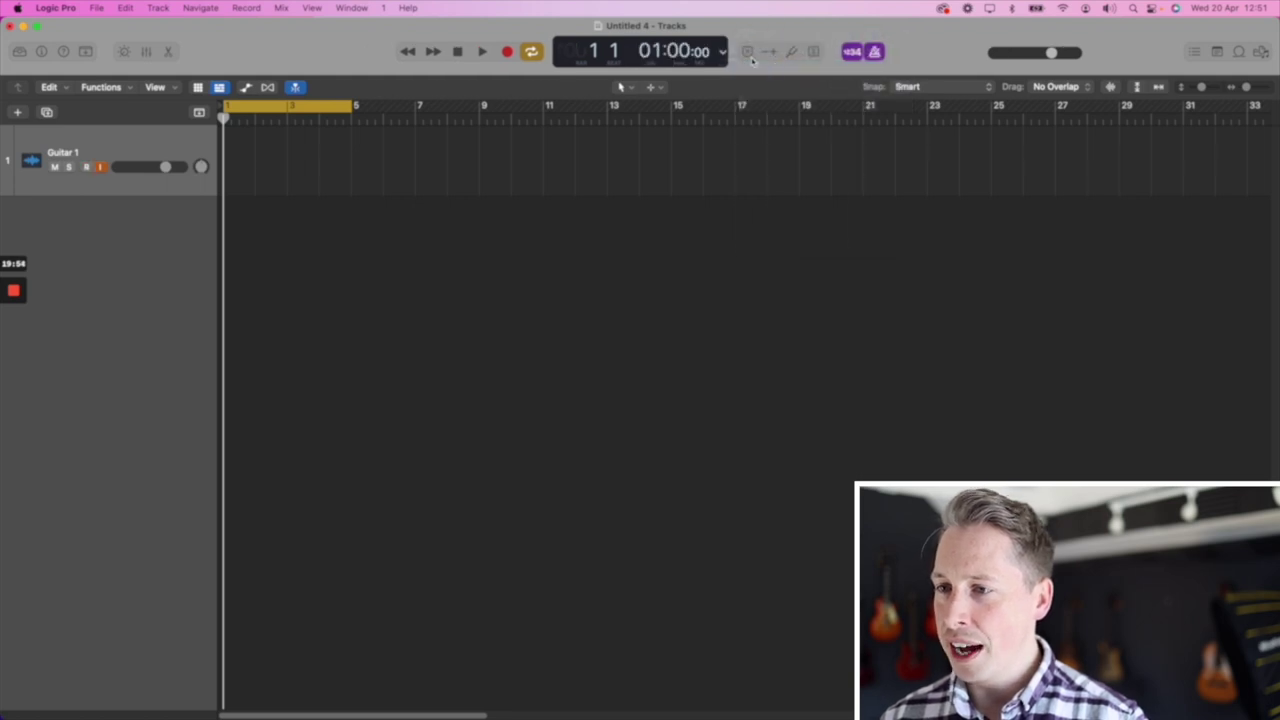
key(space)
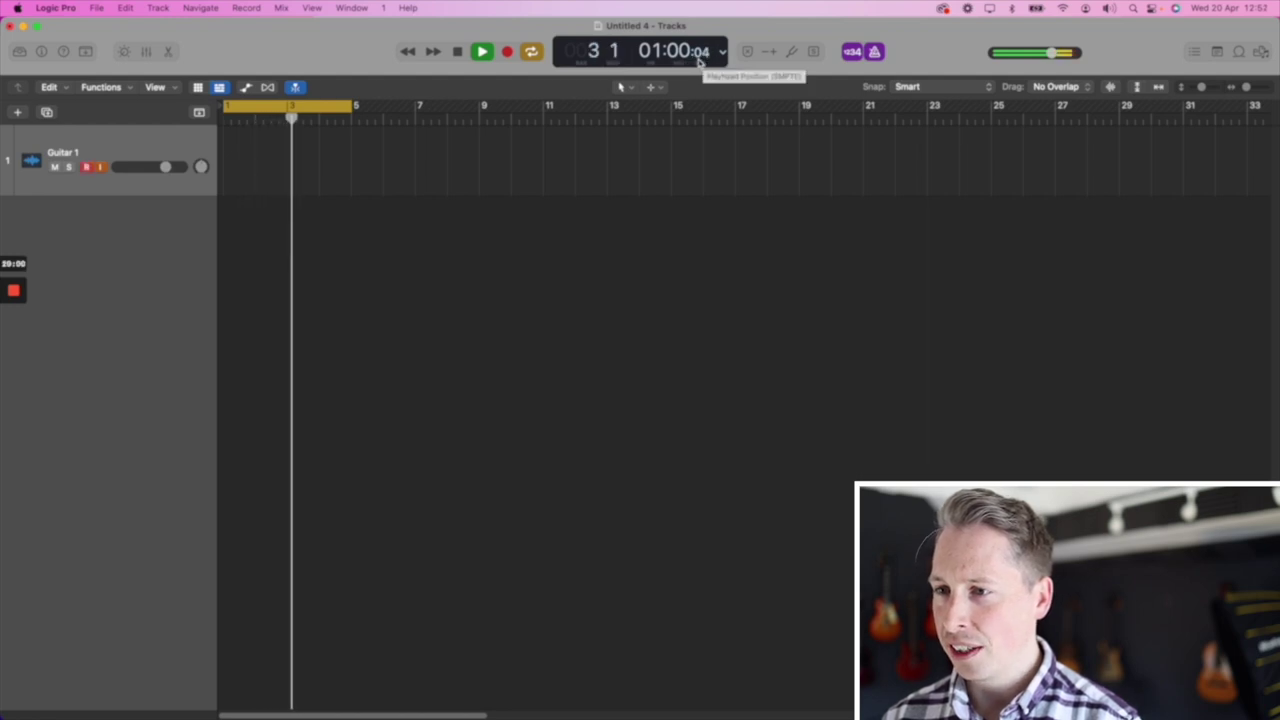
key(space)
Step: Try the Beats display mode and return the display to Beats & Project
click(723, 55)
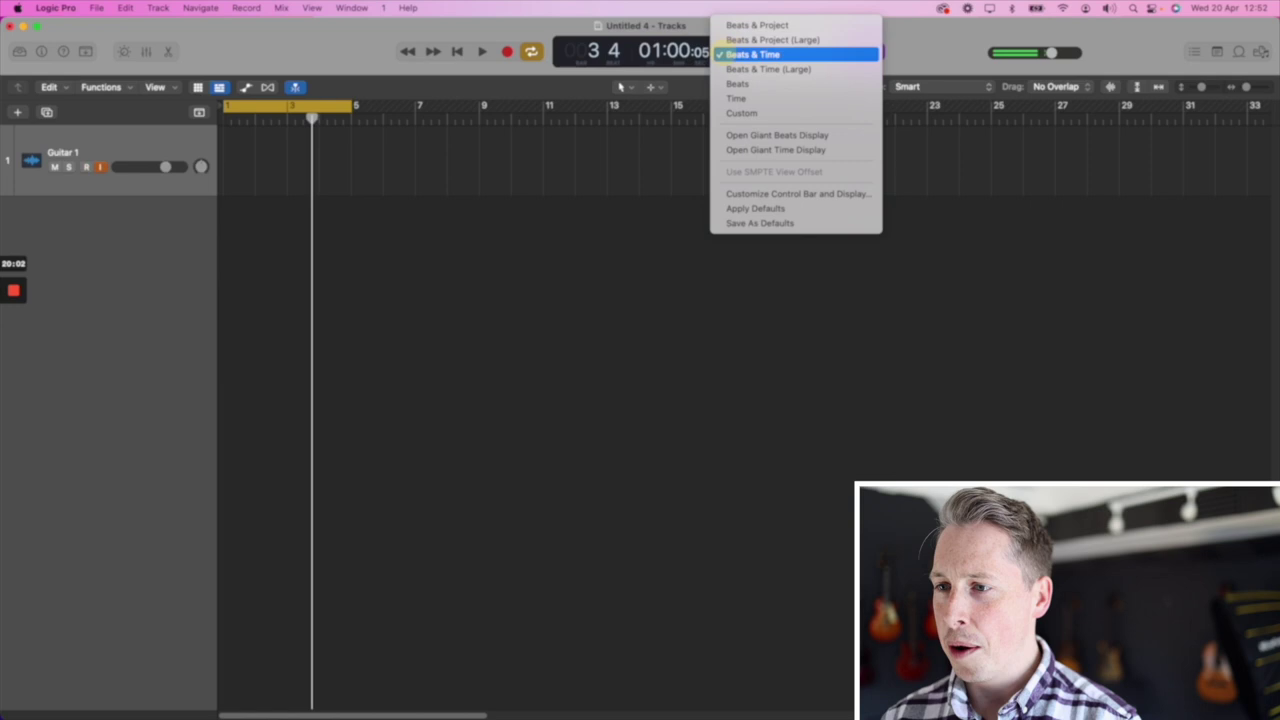
click(742, 84)
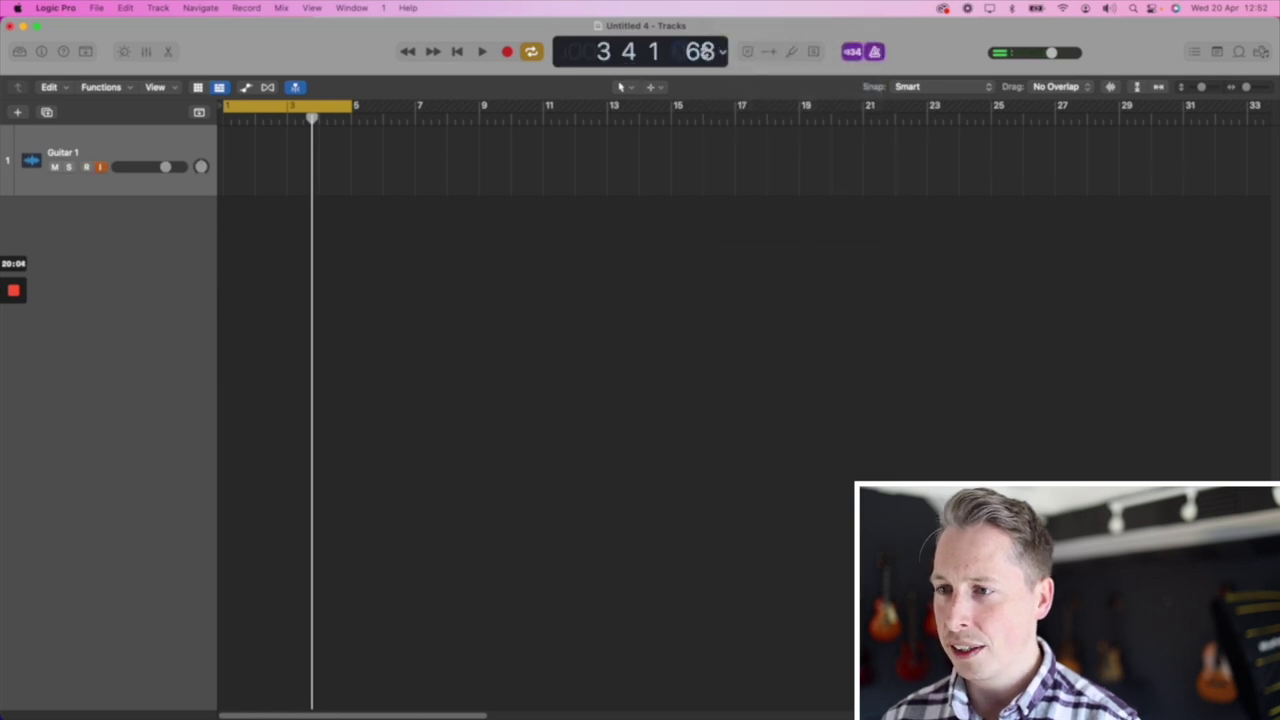
click(738, 50)
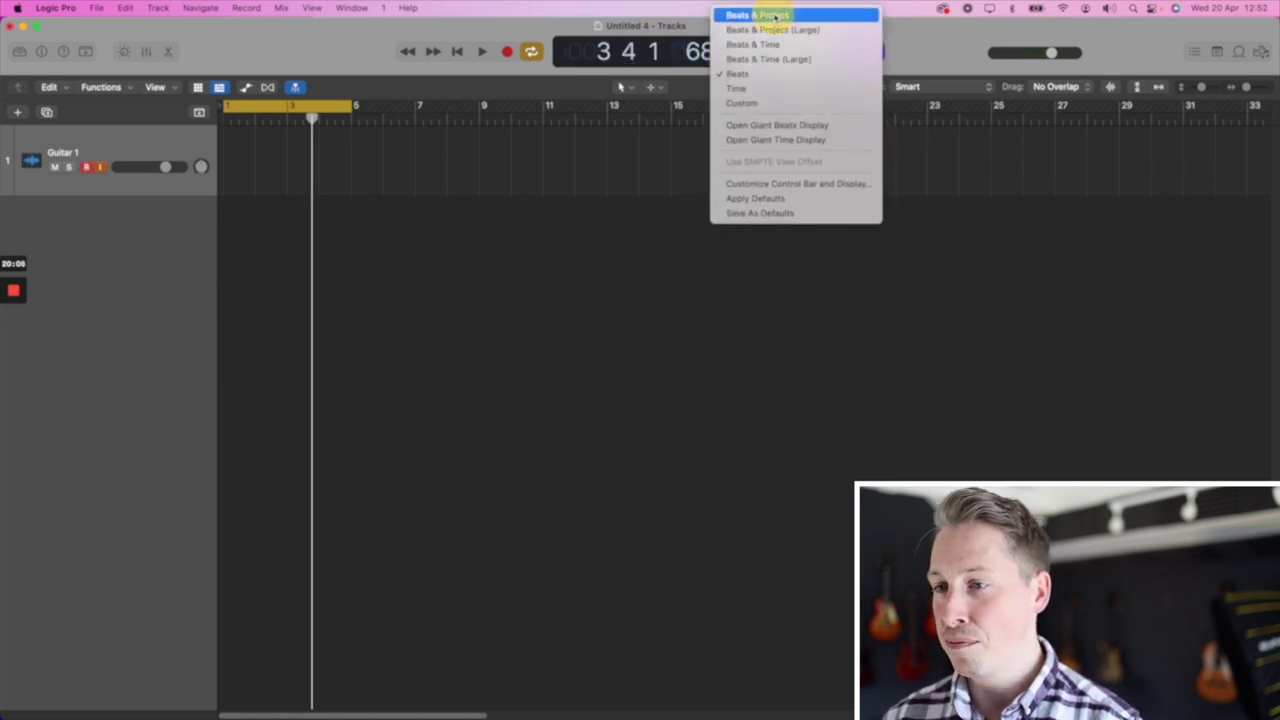
click(757, 15)
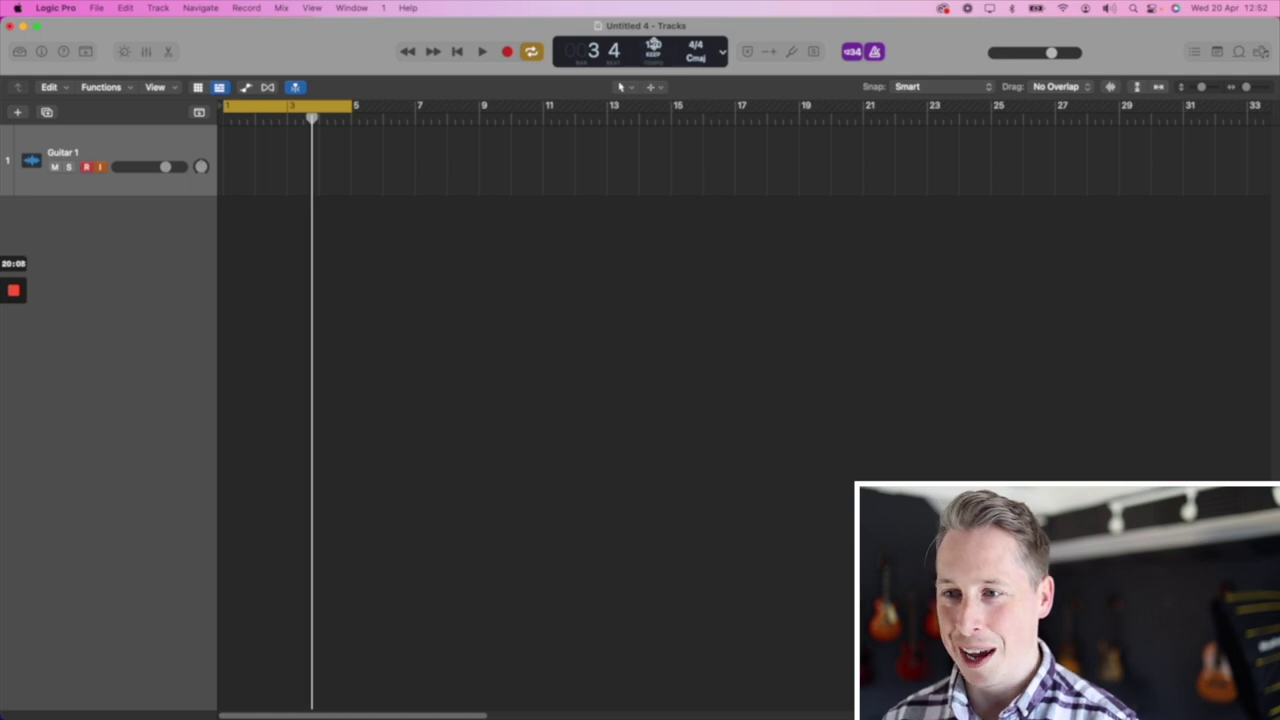
Step: Try the Custom display mode and restore the Beats & Project display
click(724, 49)
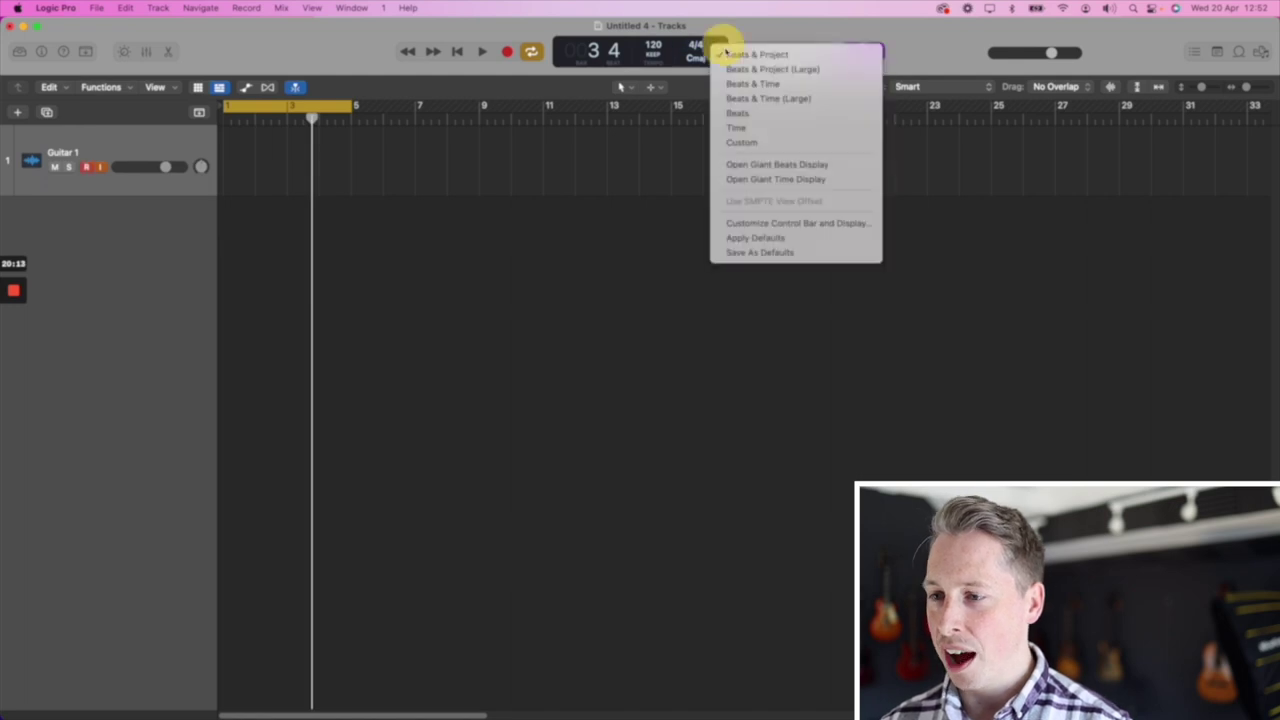
click(750, 142)
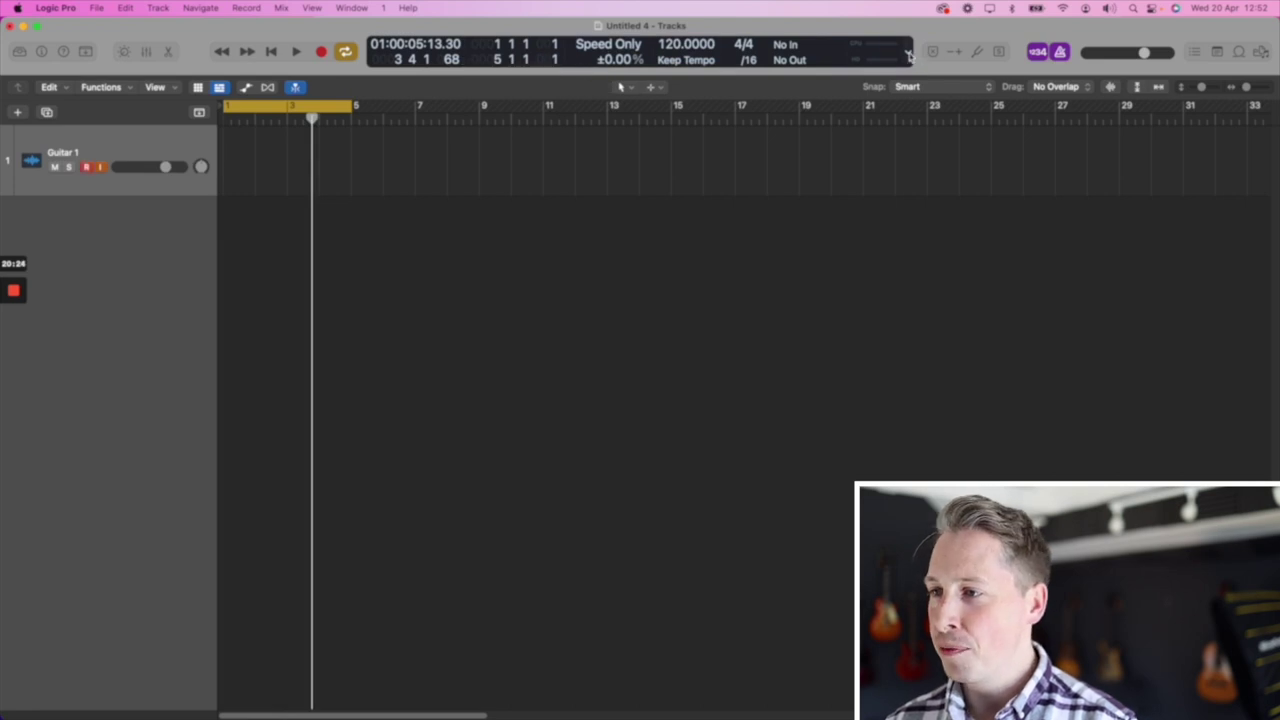
click(908, 55)
click(940, 14)
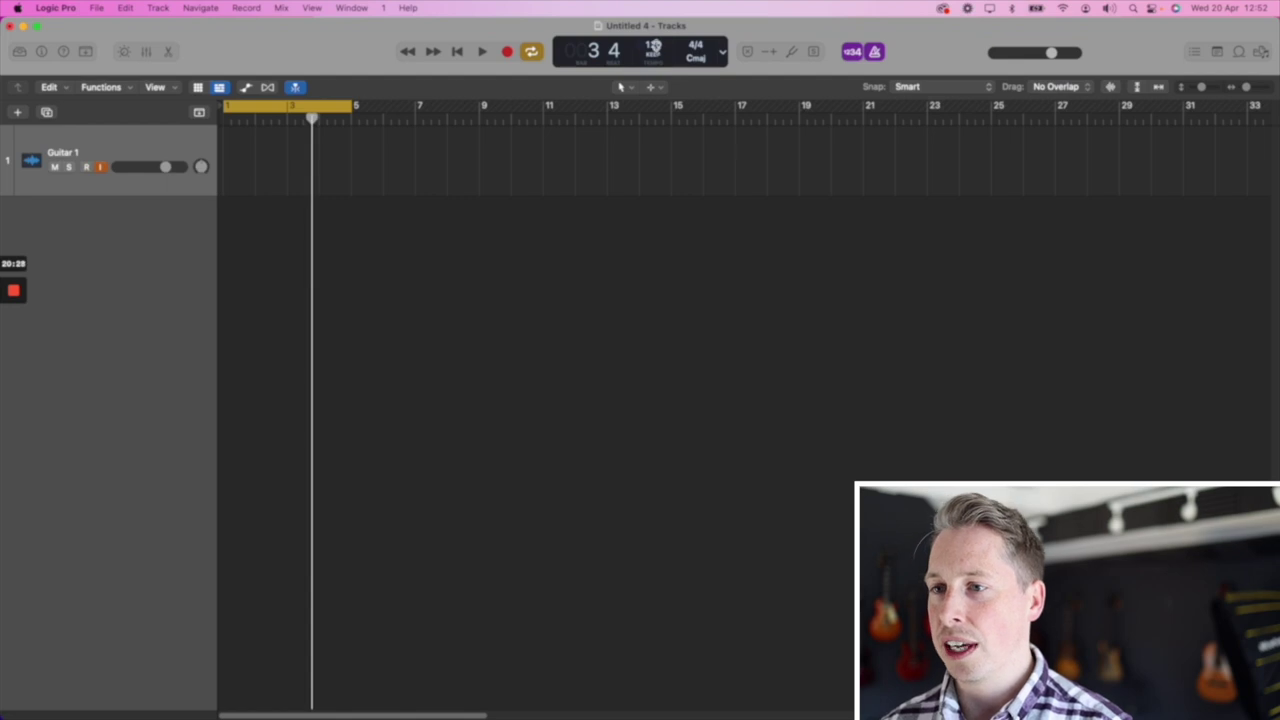
Step: Set the project tempo to 100
click(653, 45)
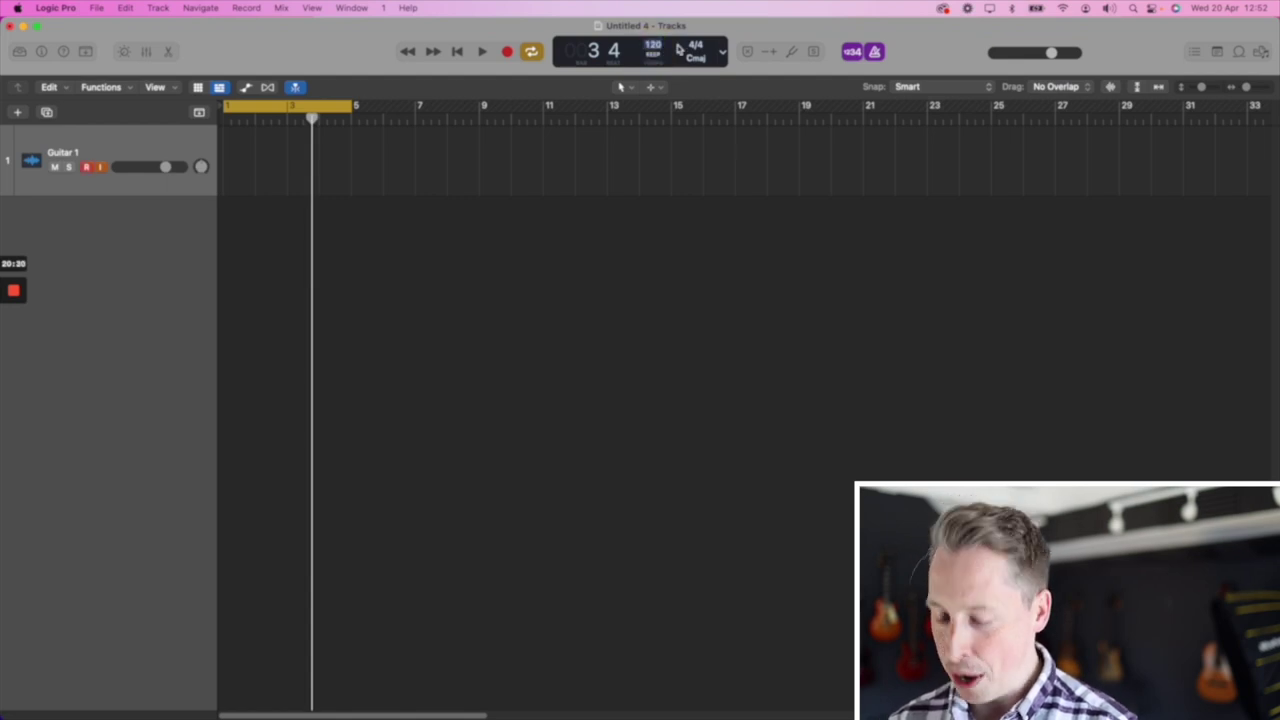
text(100)
key(Return)
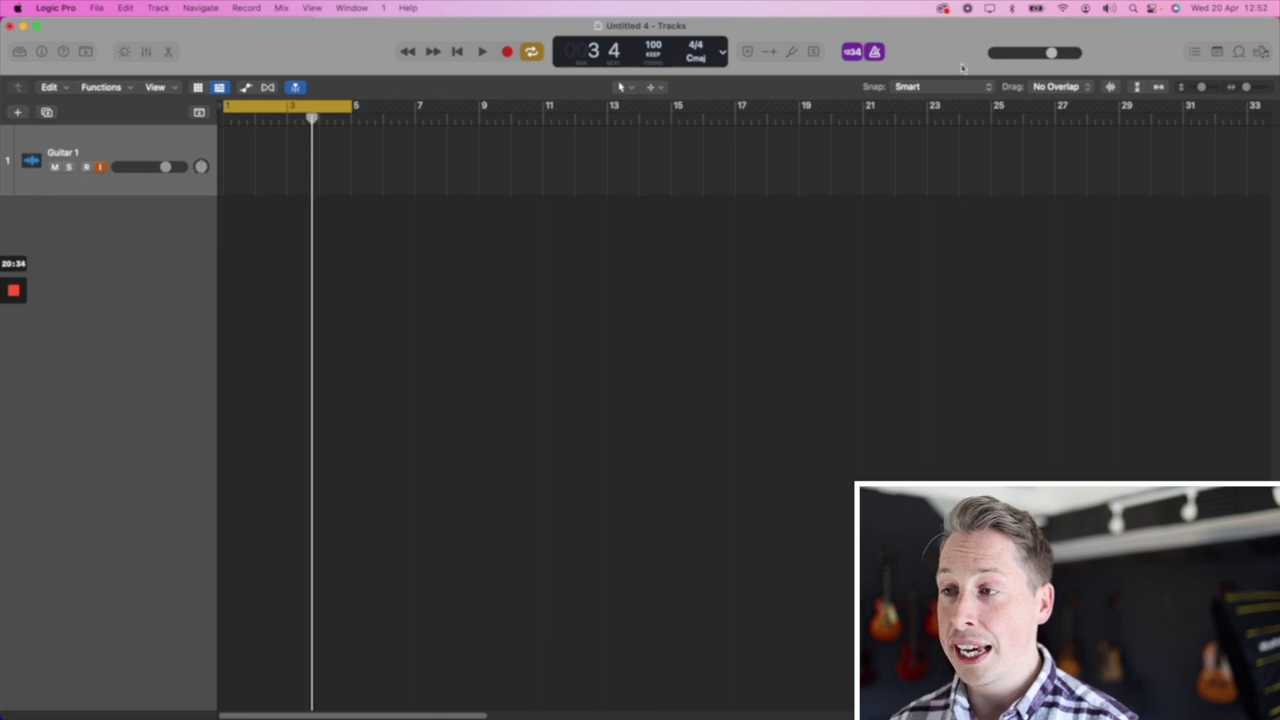
Step: Toggle the metronome off and on, and play the cycled section briefly to hear the click at the current tempo
click(875, 52)
click(875, 52)
key(space)
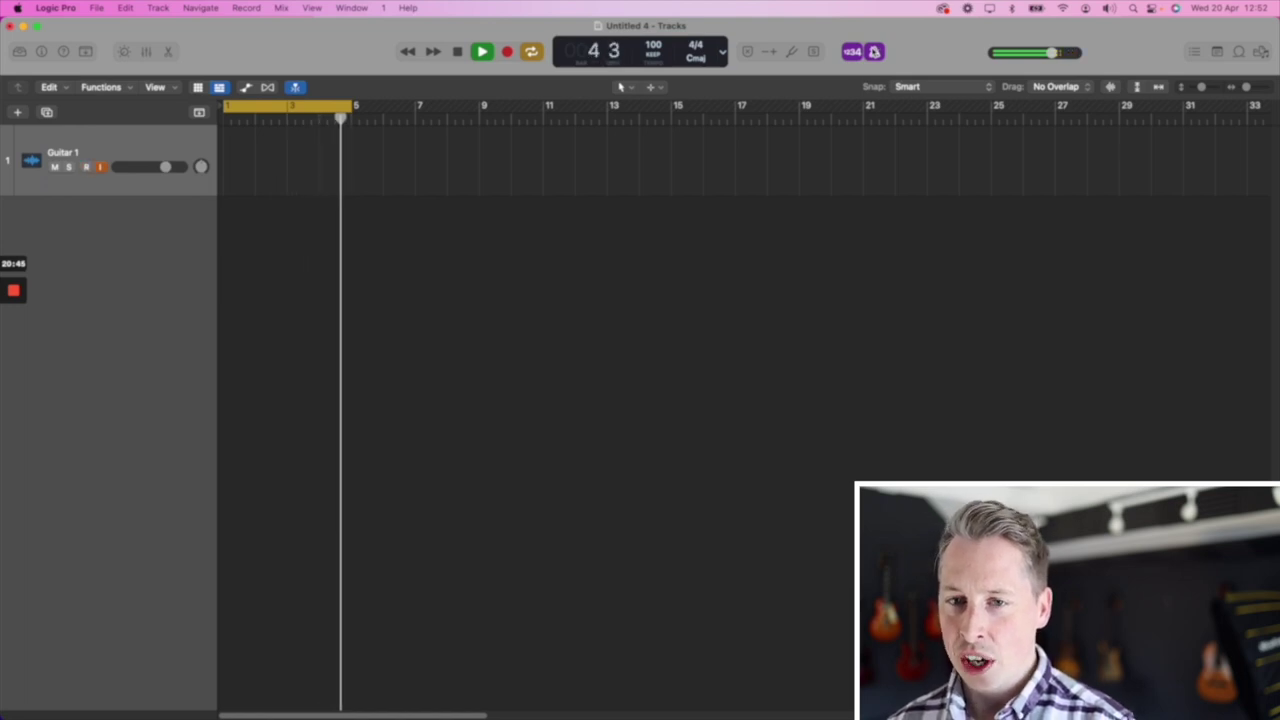
key(space)
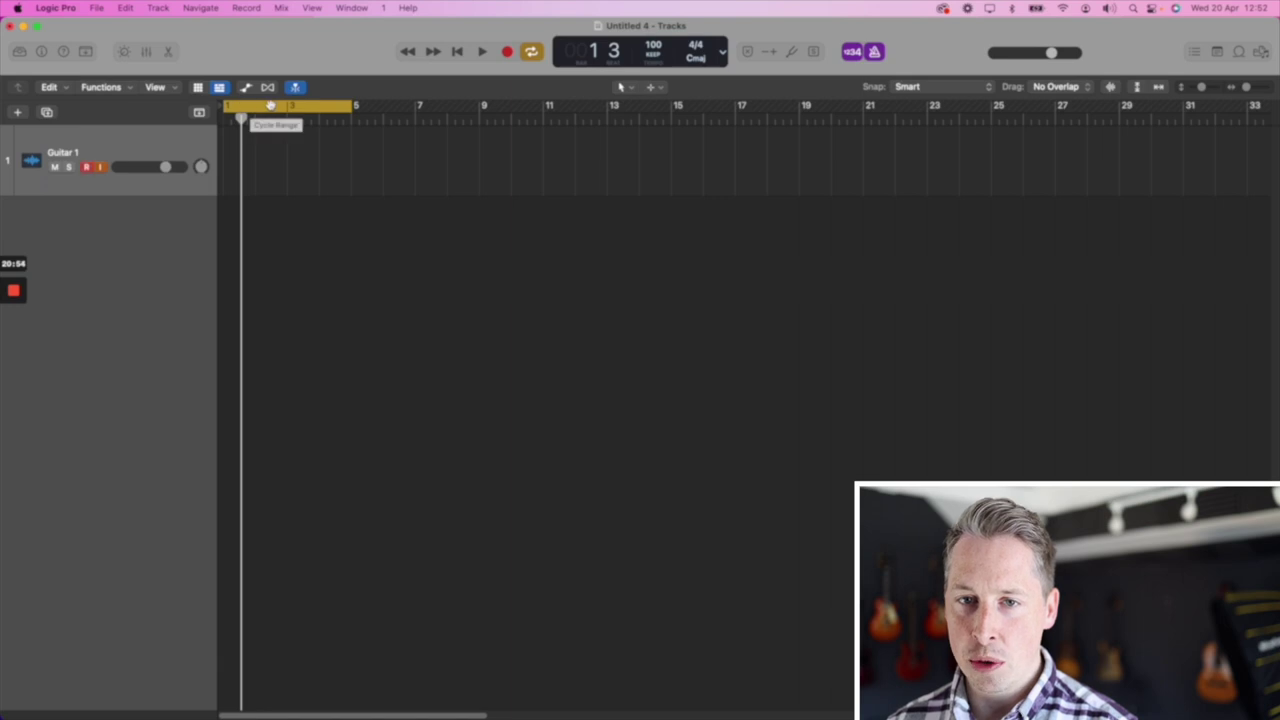
Step: Shorten the cycle range so it ends at bar 3, and play the loop to check it
drag(352, 106, 290, 106)
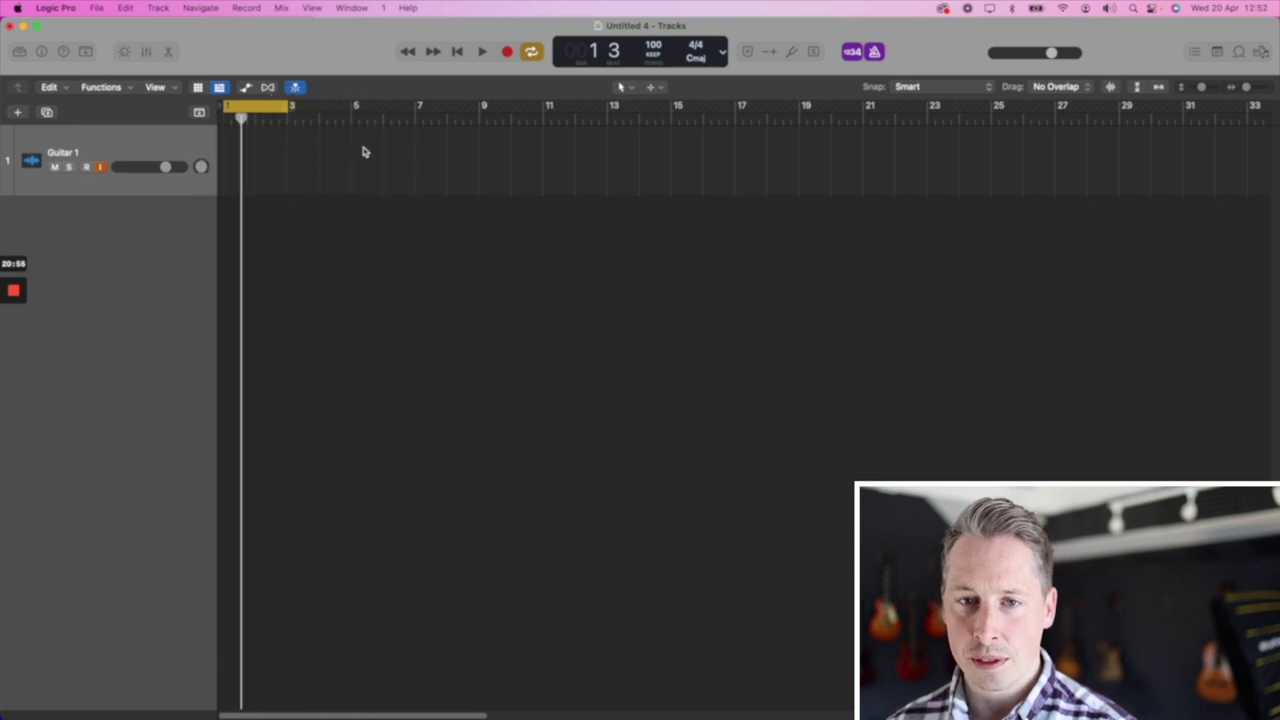
key(space)
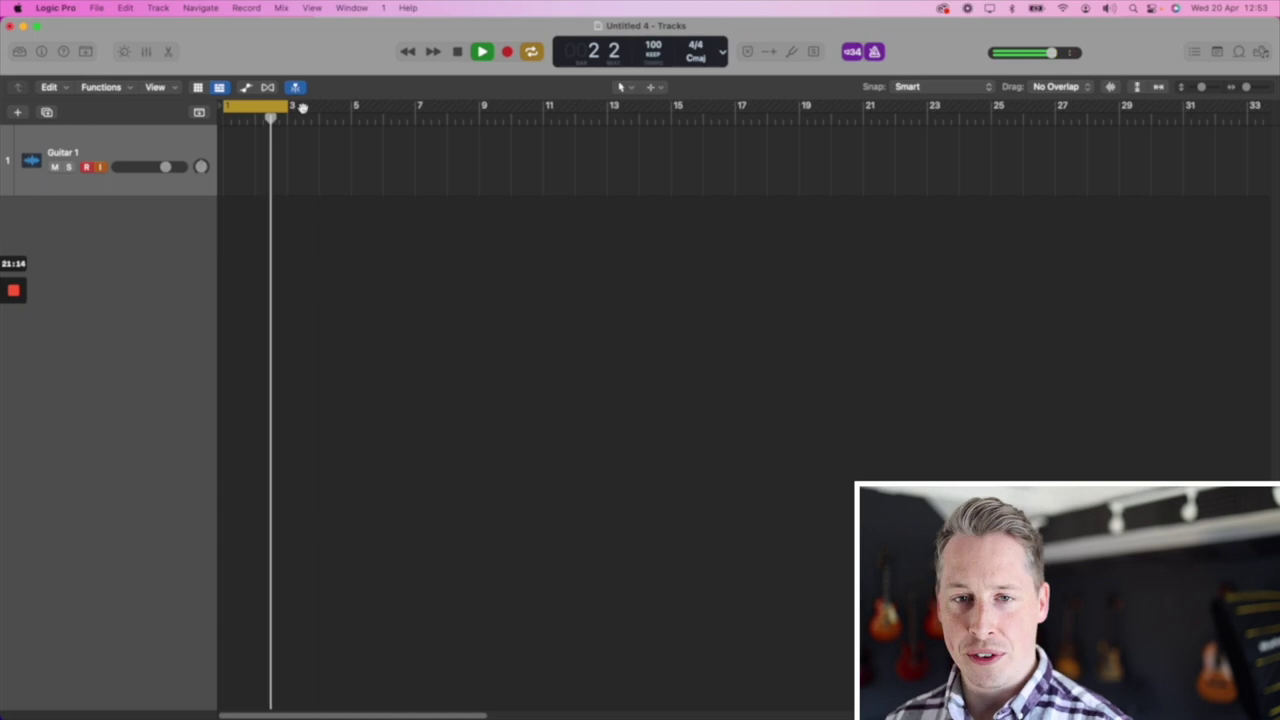
key(space)
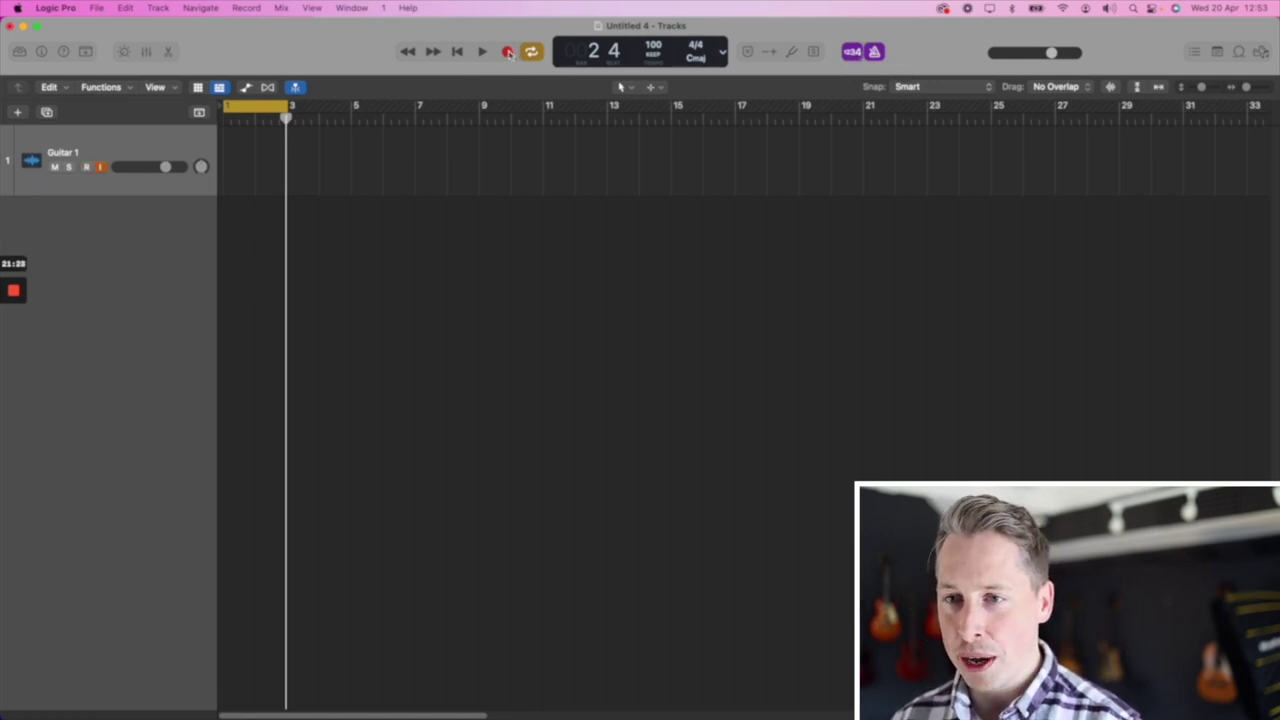
Step: Turn off the metronome count-in and enlarge the timeline scale and the Guitar 1 track's height
click(851, 52)
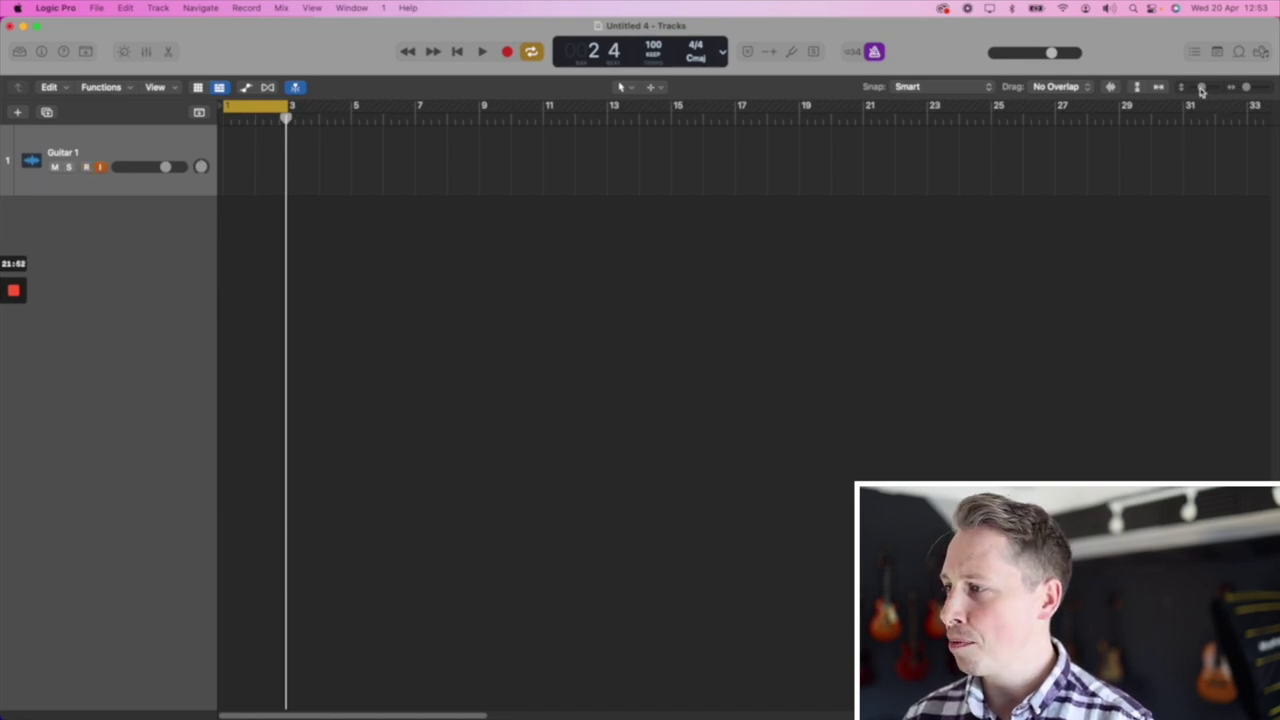
drag(1246, 87, 1250, 90)
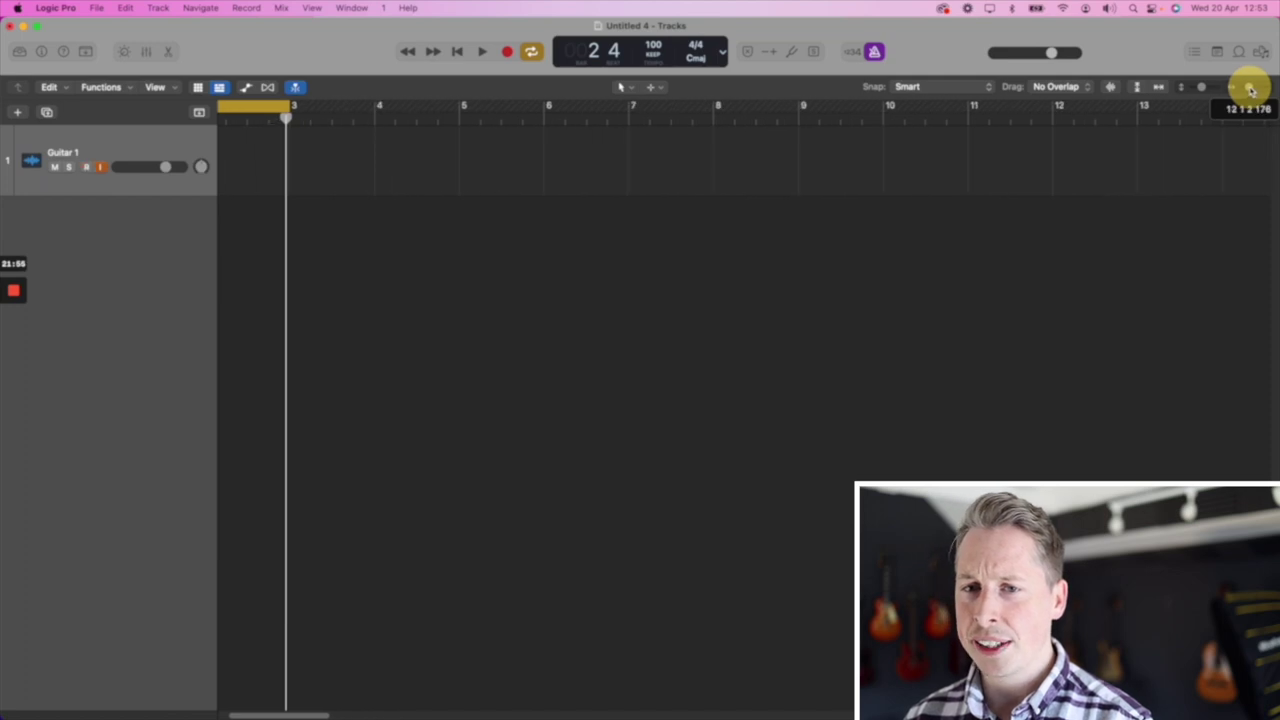
scroll(888, 182, left, 3)
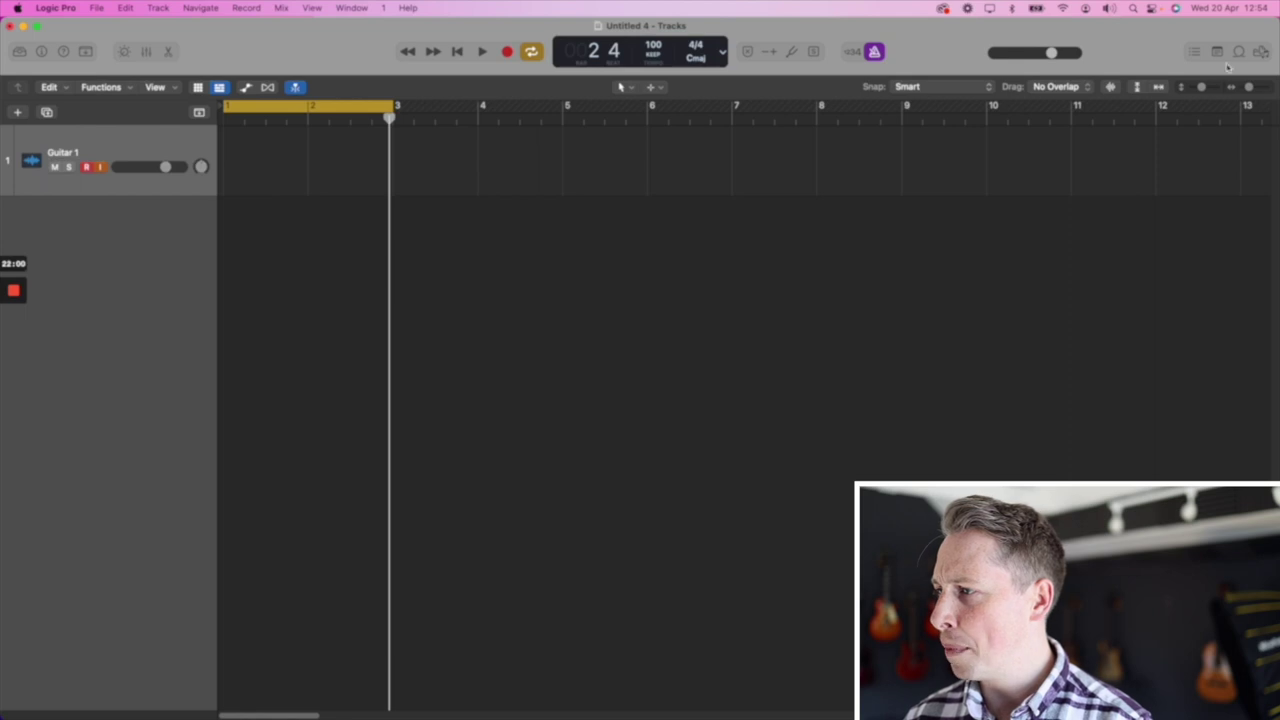
drag(1203, 90, 1209, 84)
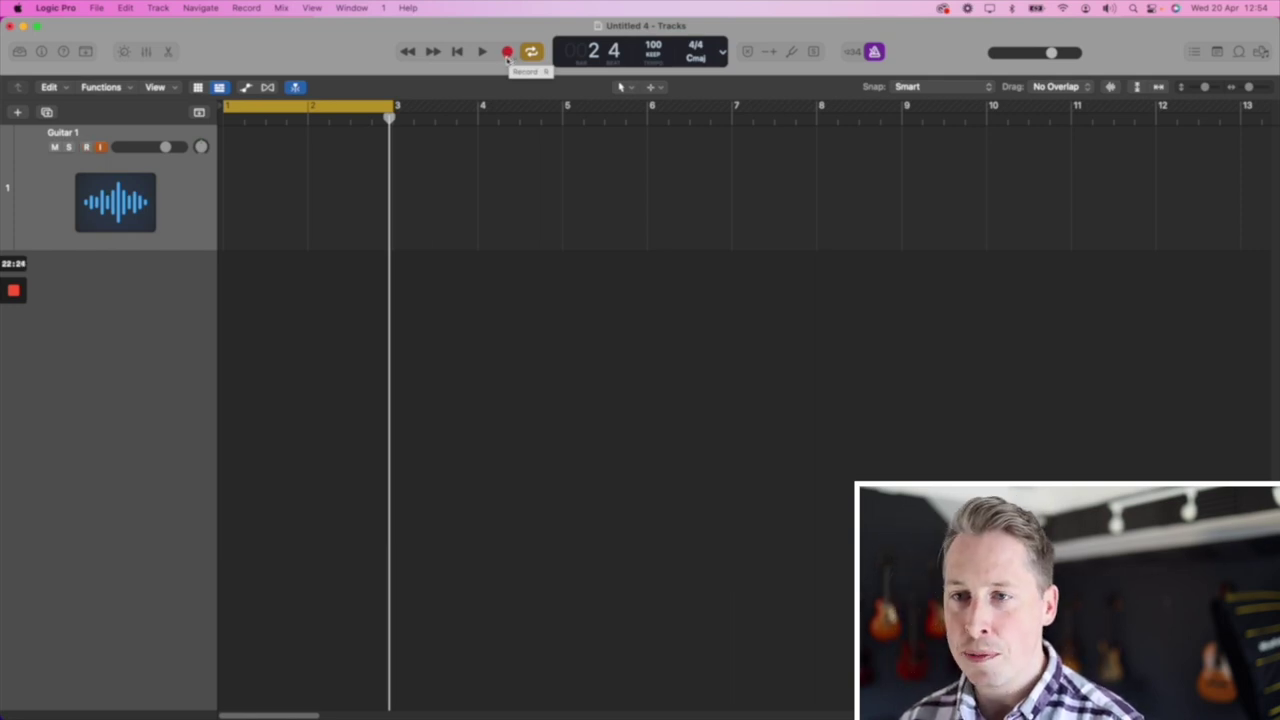
Step: Record six consecutive takes on the Guitar 1 track over the two-bar cycle, and stop recording
click(508, 52)
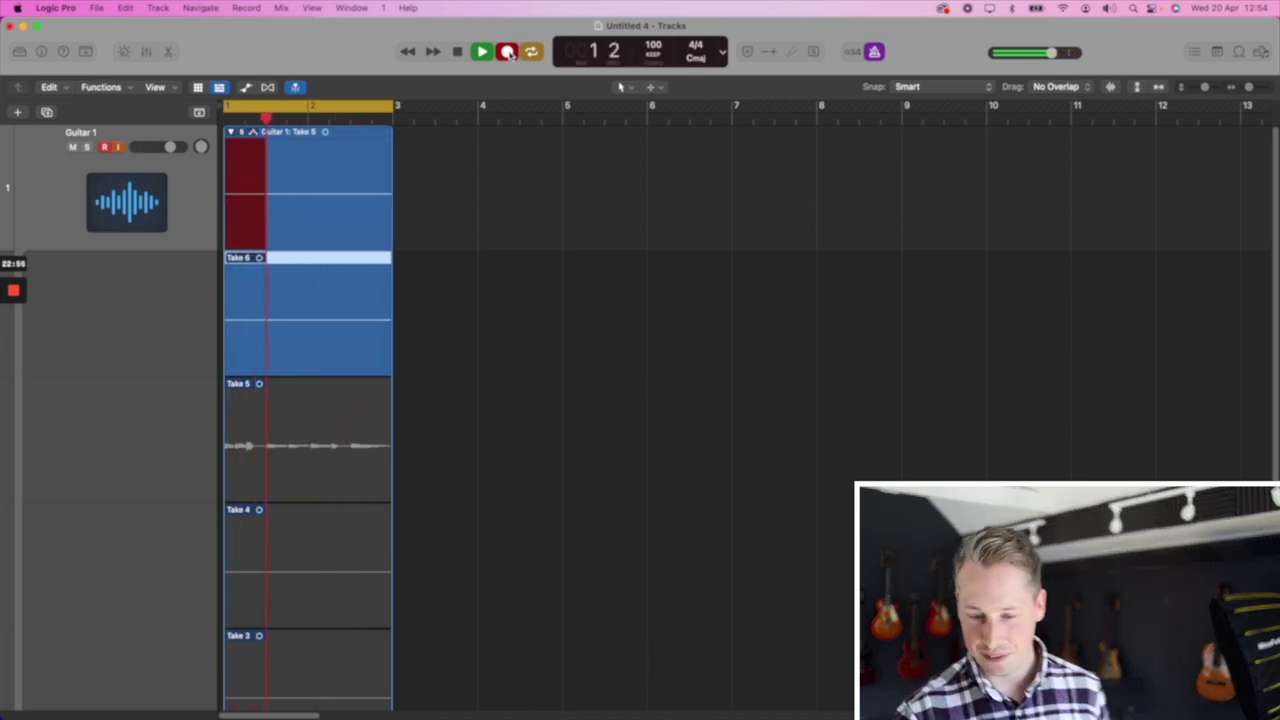
key(space)
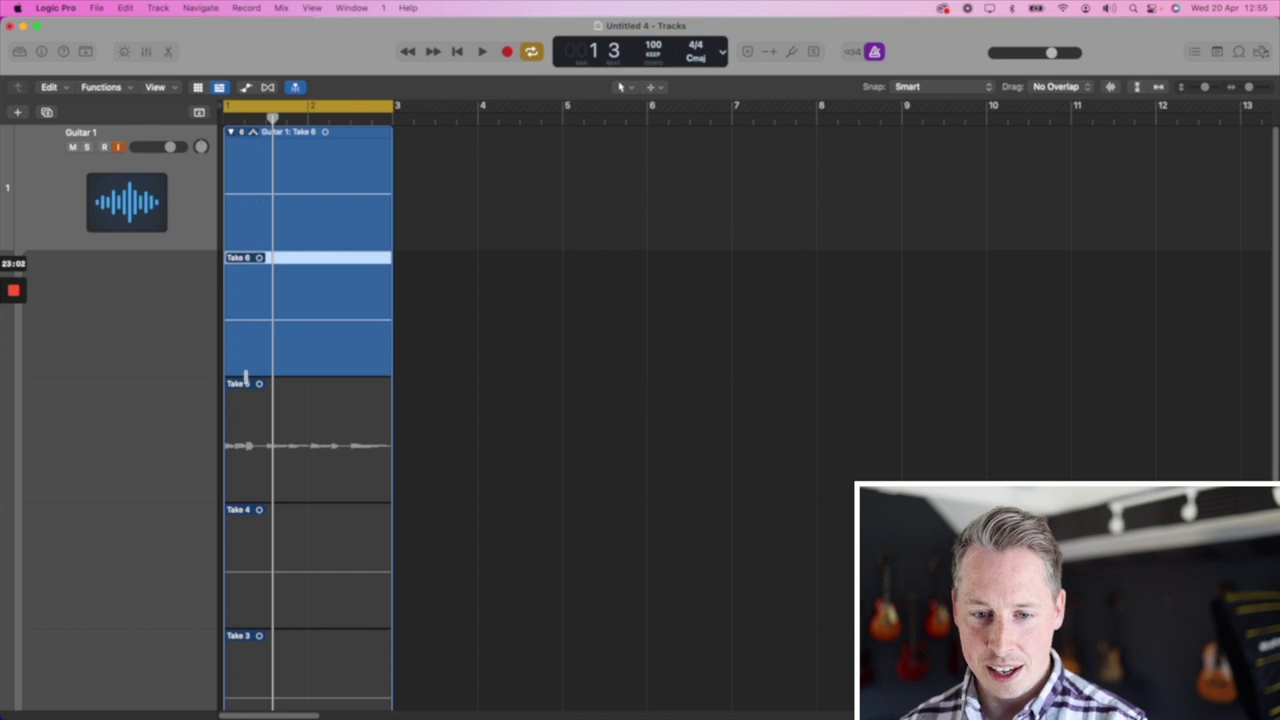
Step: Comp the full two bars of Take 5 in the Guitar 1 take folder, and play the loop to check it
scroll(260, 425, down, 5)
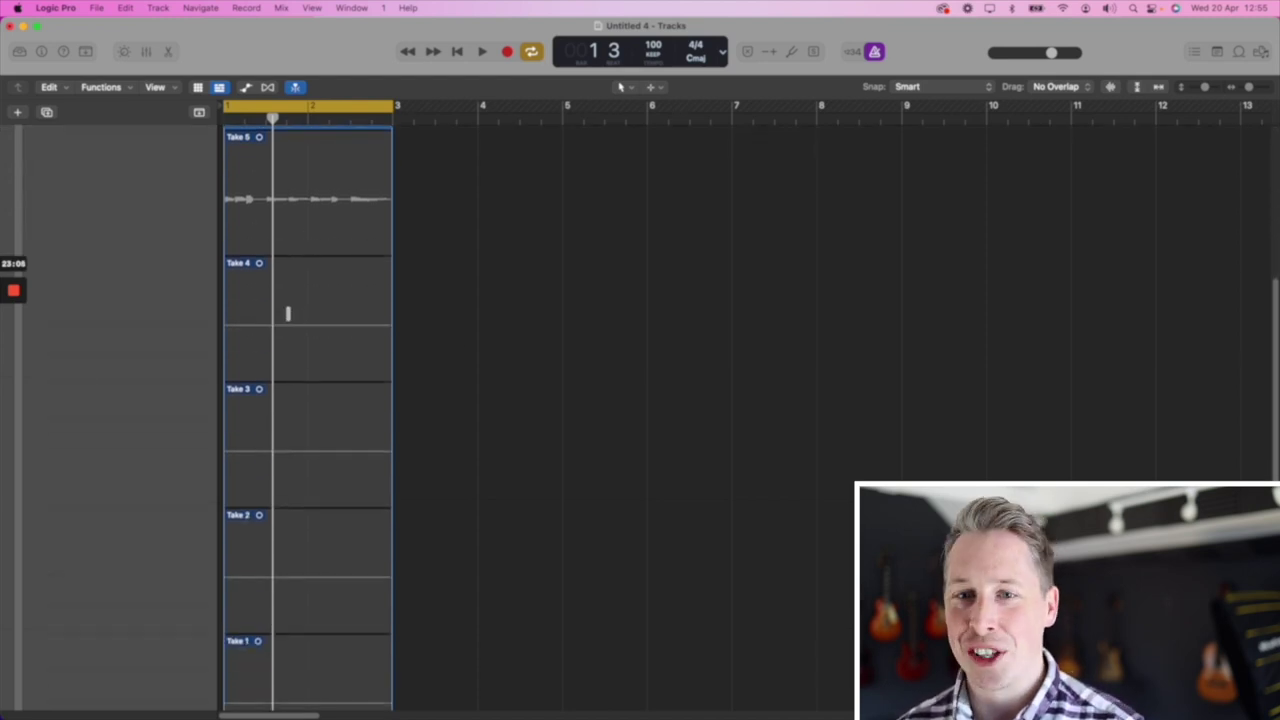
scroll(279, 312, up, 2)
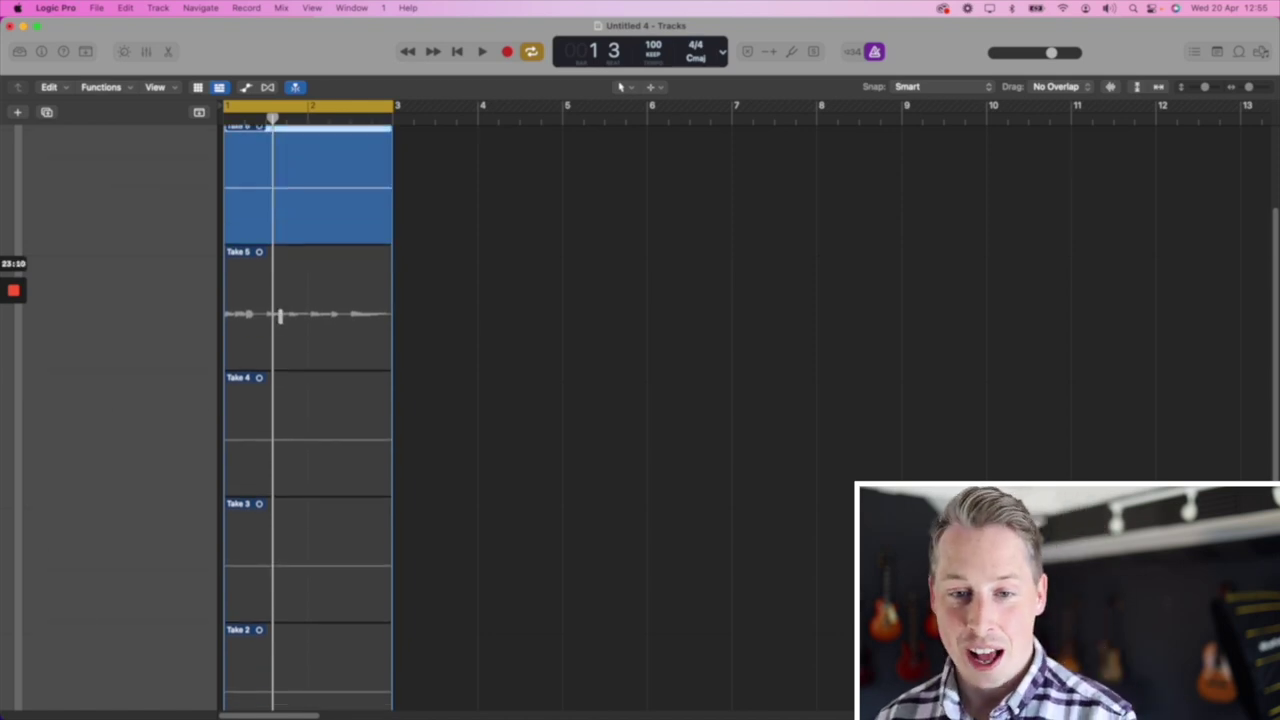
scroll(255, 280, up, 1)
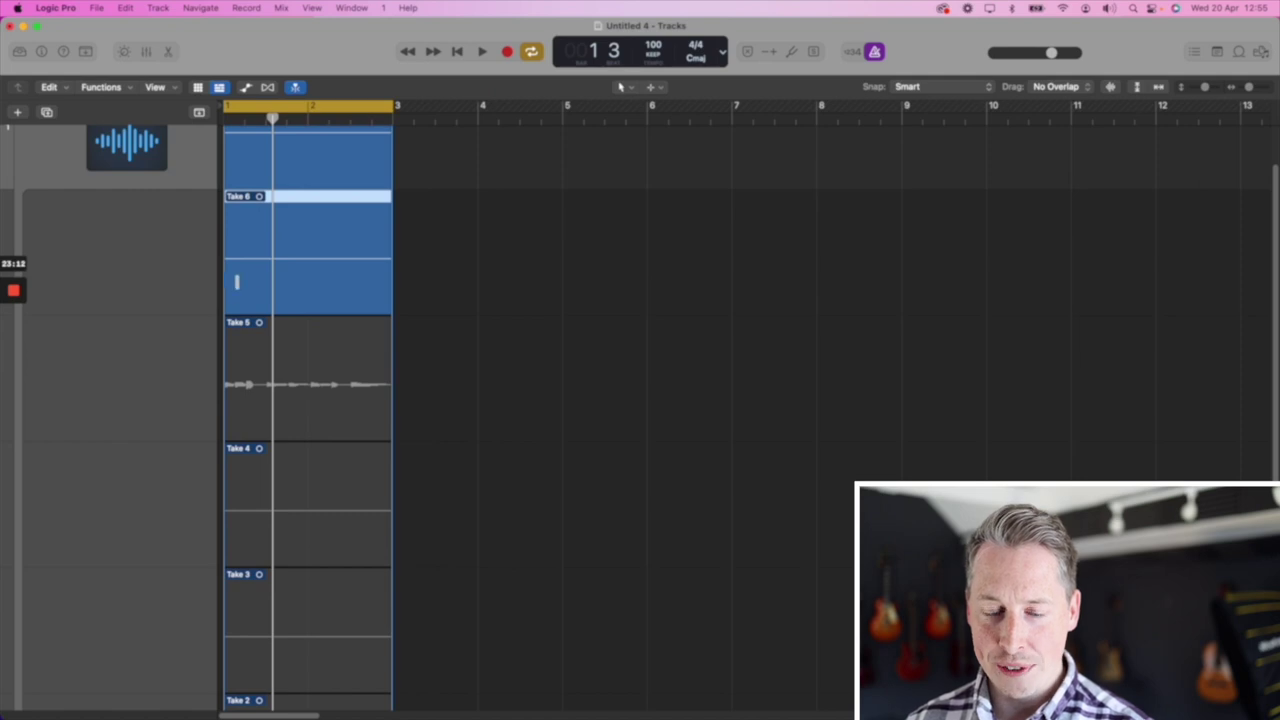
scroll(240, 282, down, 1)
drag(224, 338, 414, 340)
drag(226, 349, 203, 349)
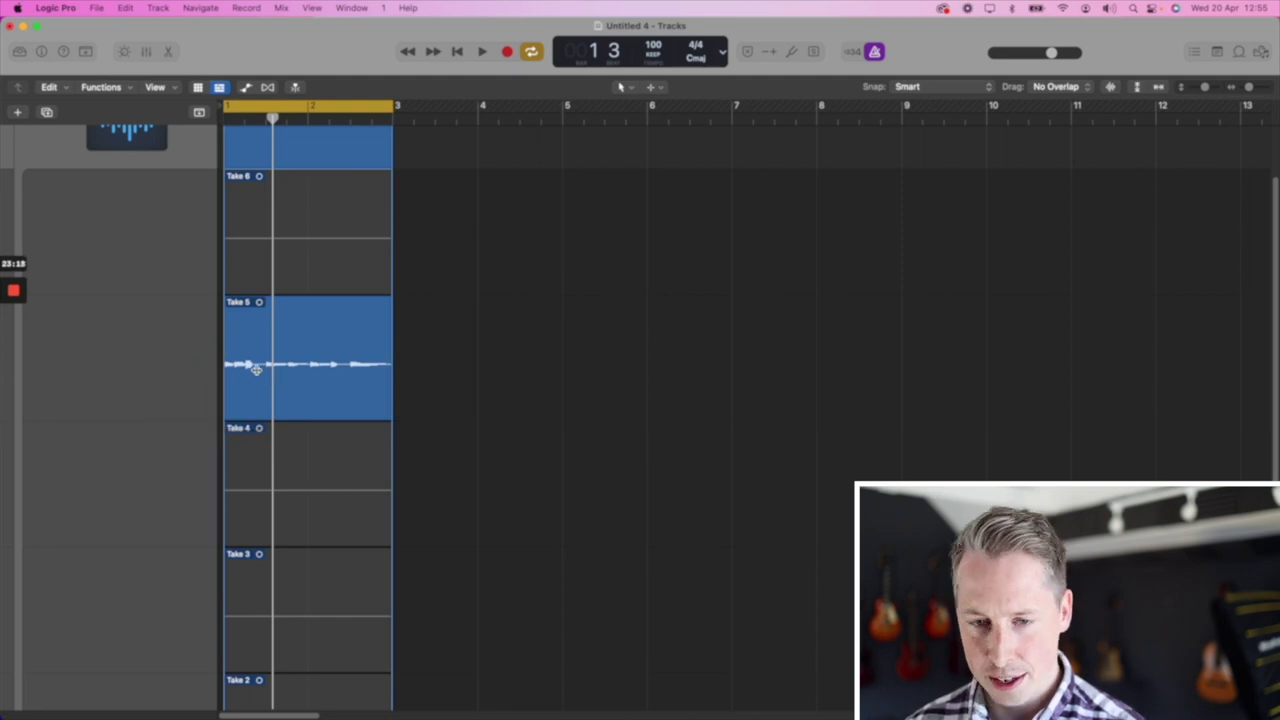
key(space)
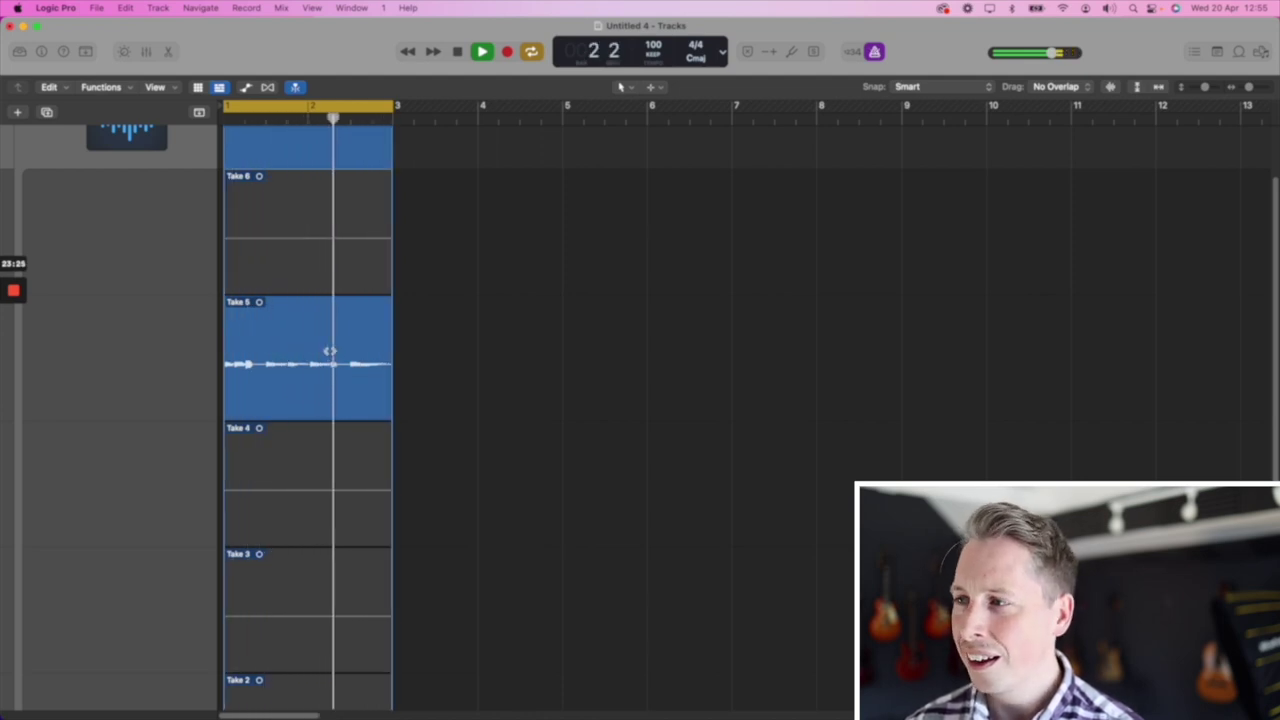
key(space)
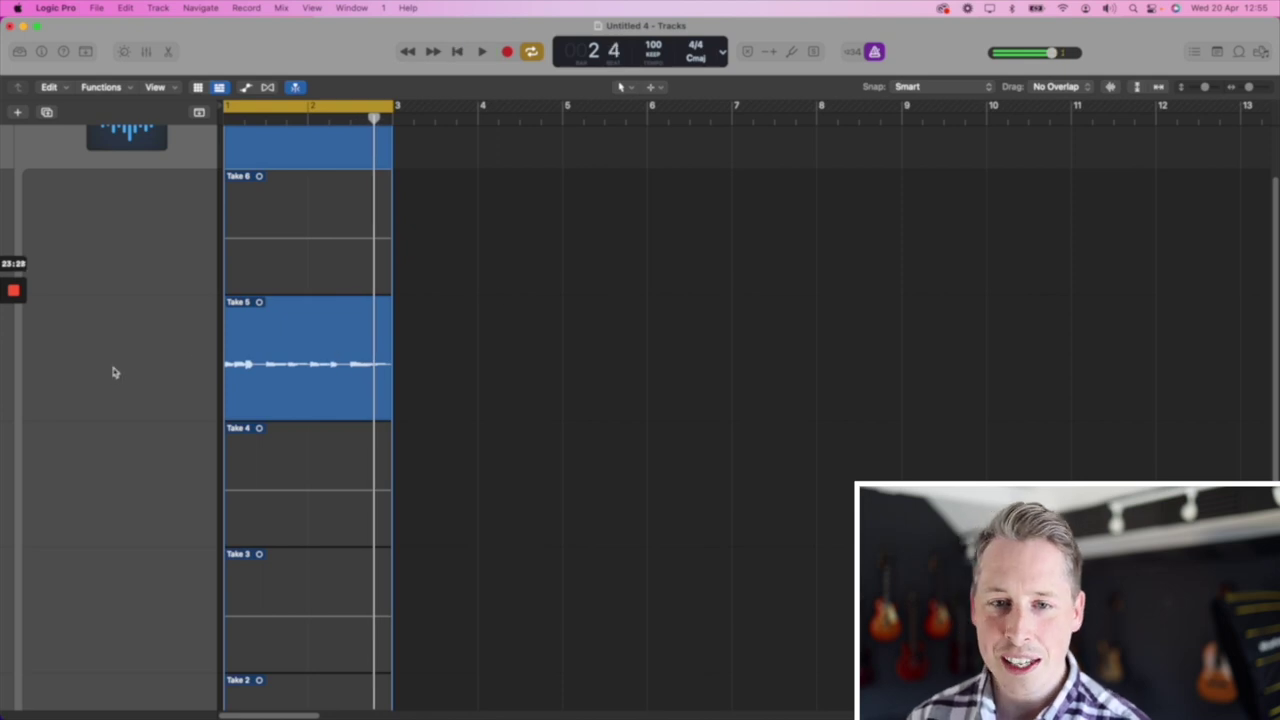
Step: Collapse the Guitar 1 take folder and flatten Comp A into a regular audio region
scroll(275, 313, up, 2)
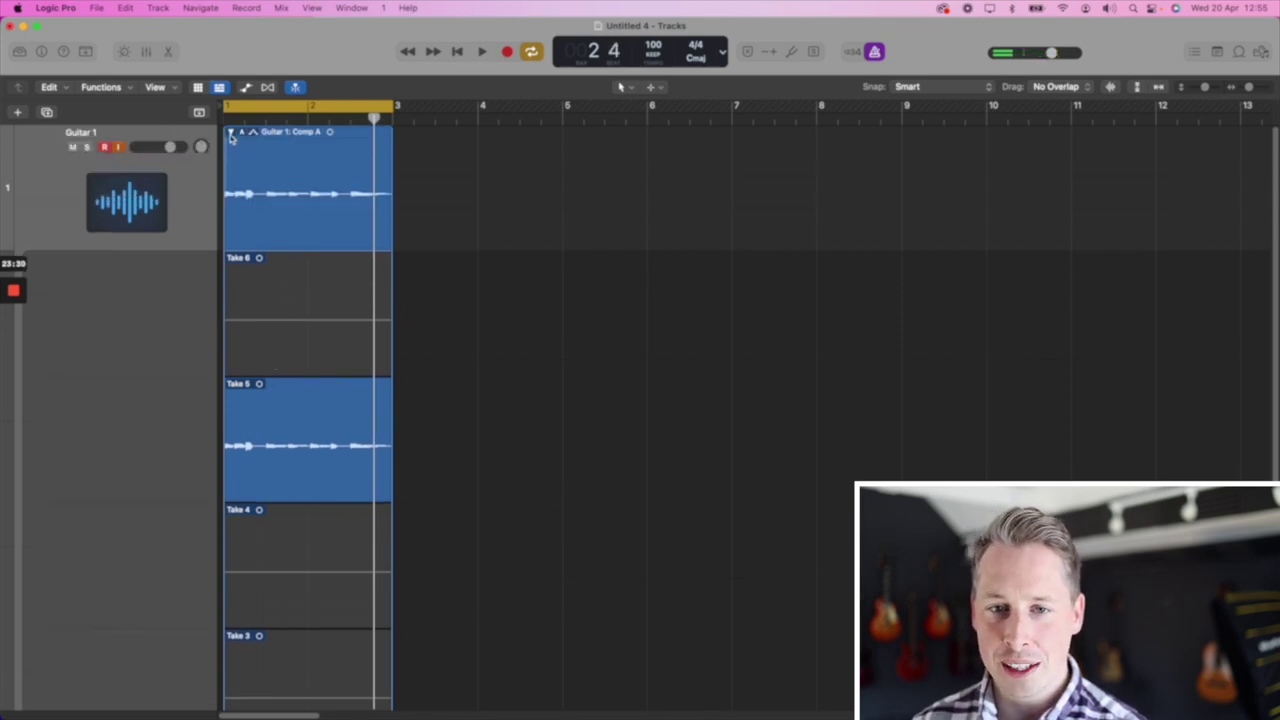
click(230, 133)
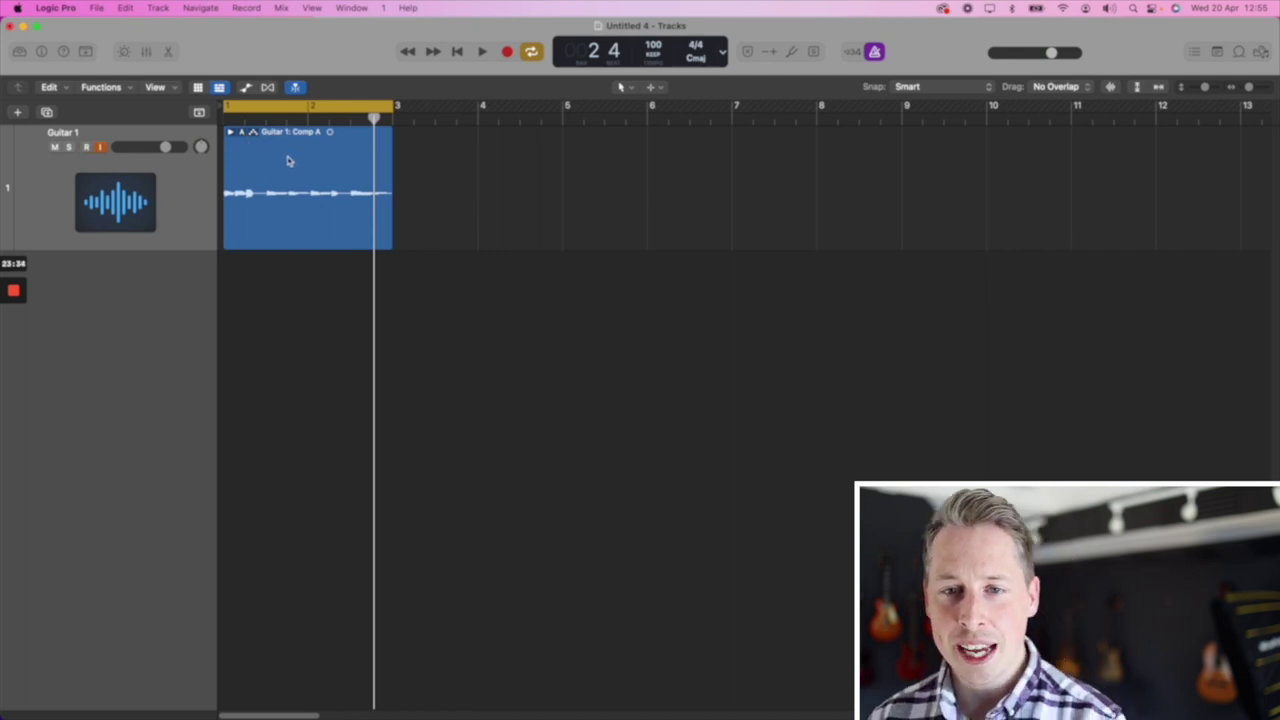
click(295, 165)
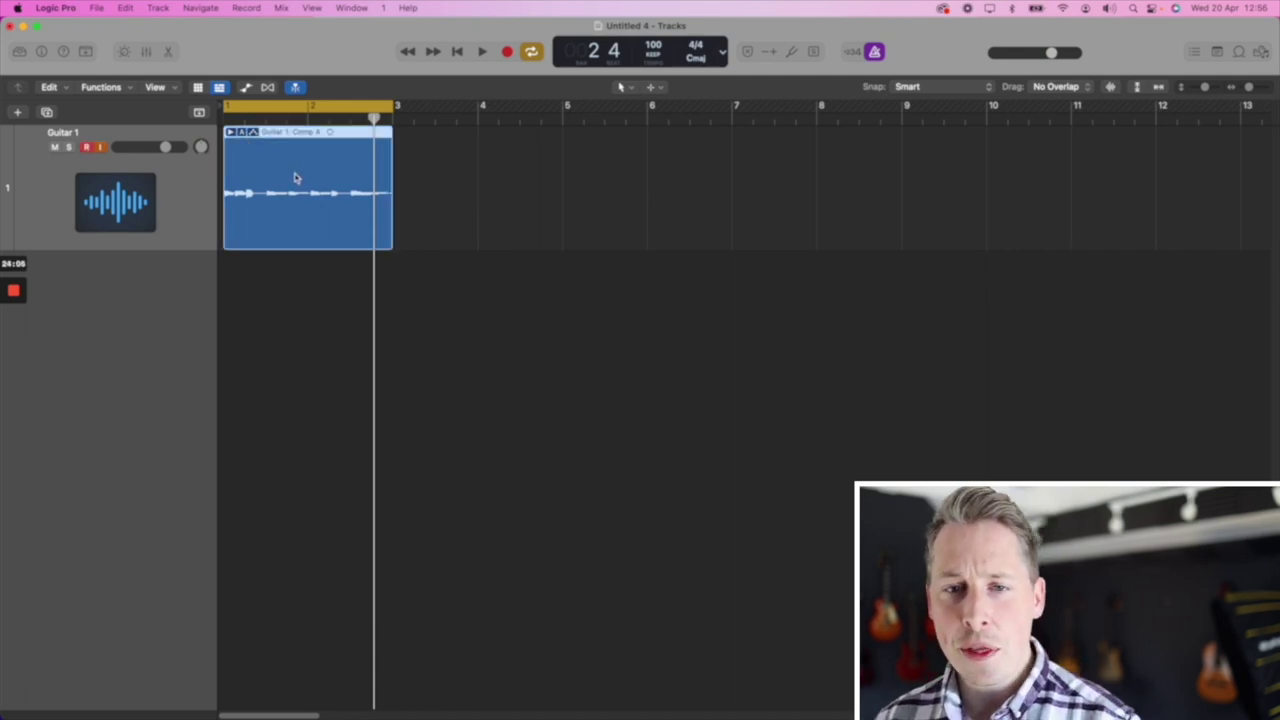
click(240, 138)
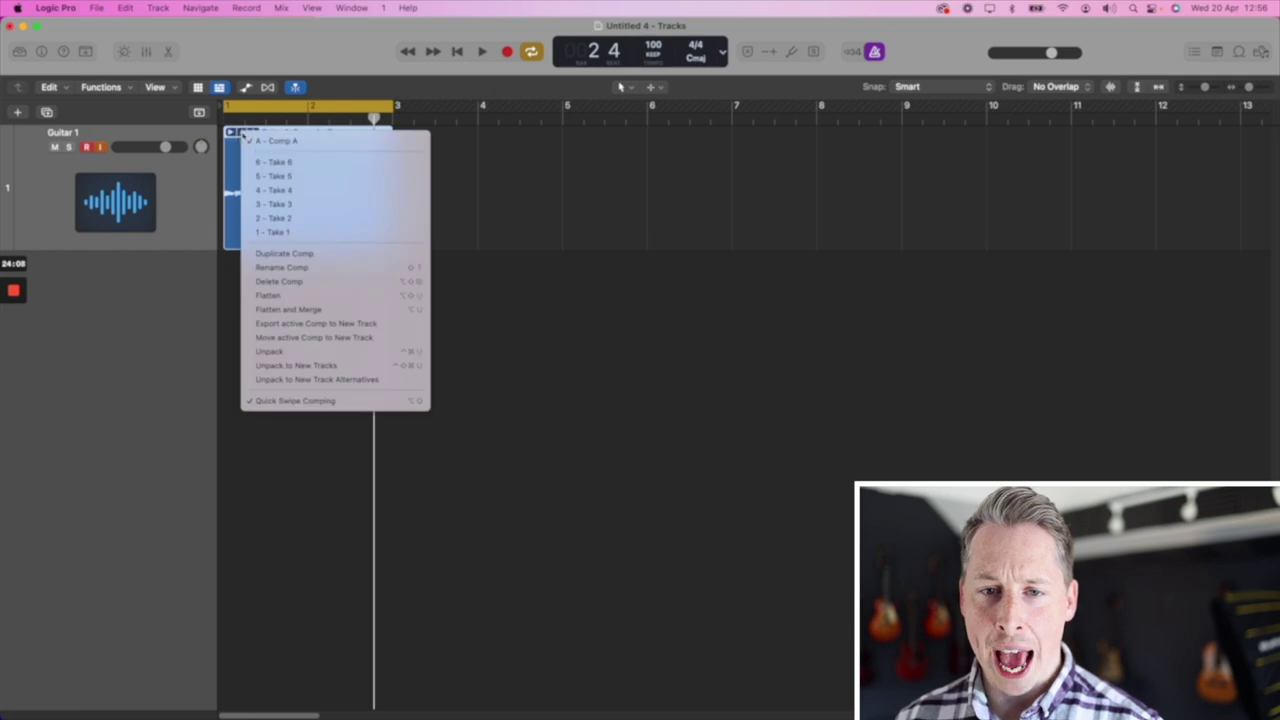
click(297, 297)
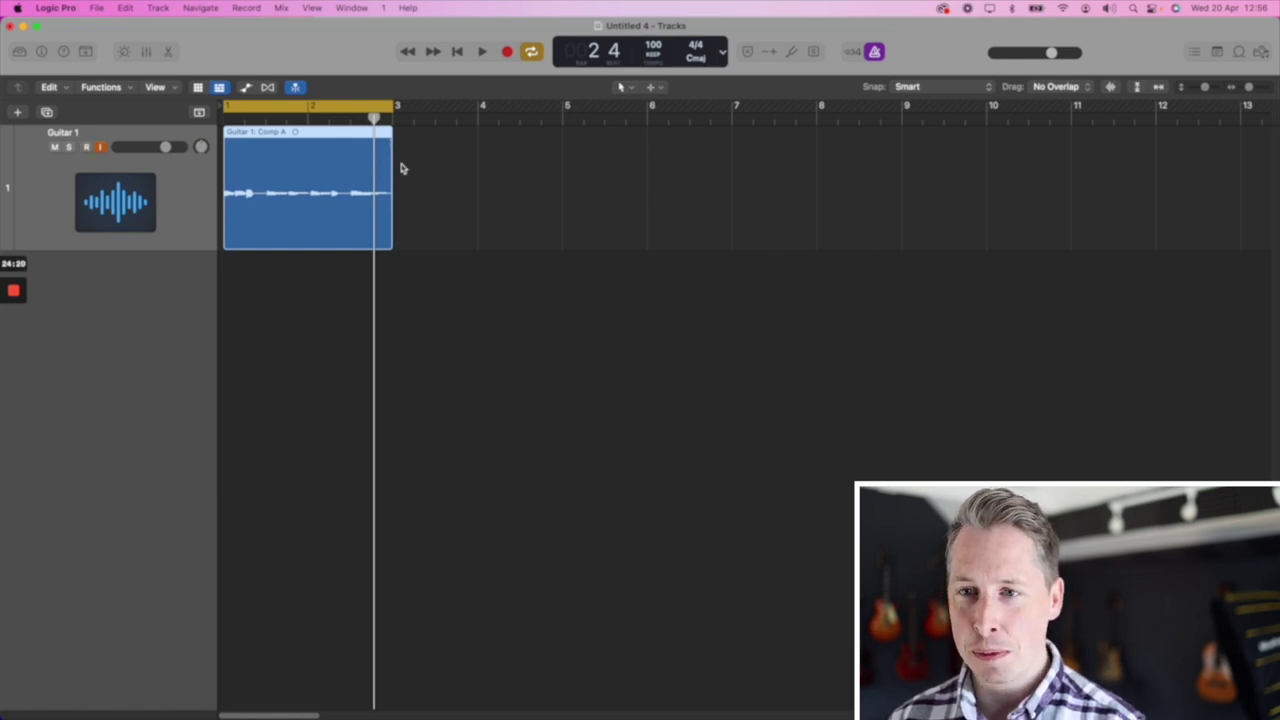
Step: Play the flattened guitar loop, turn off the metronome click during playback, and stop
key(space)
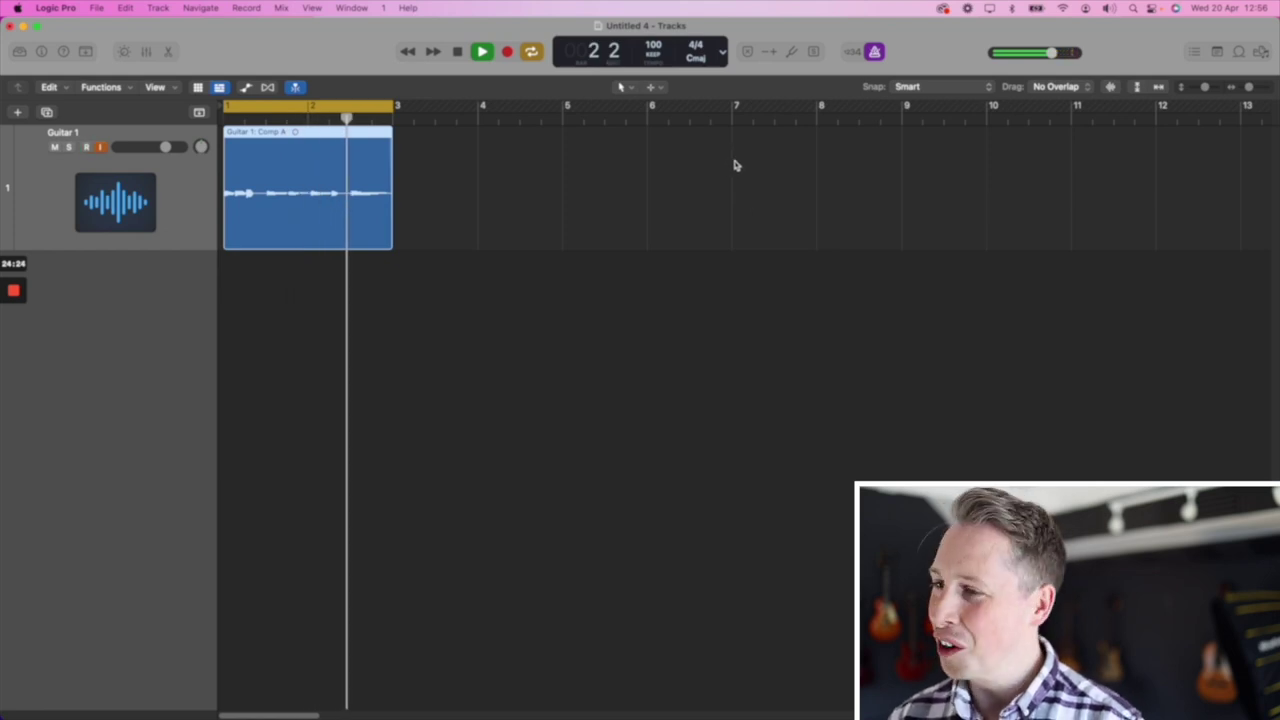
click(874, 52)
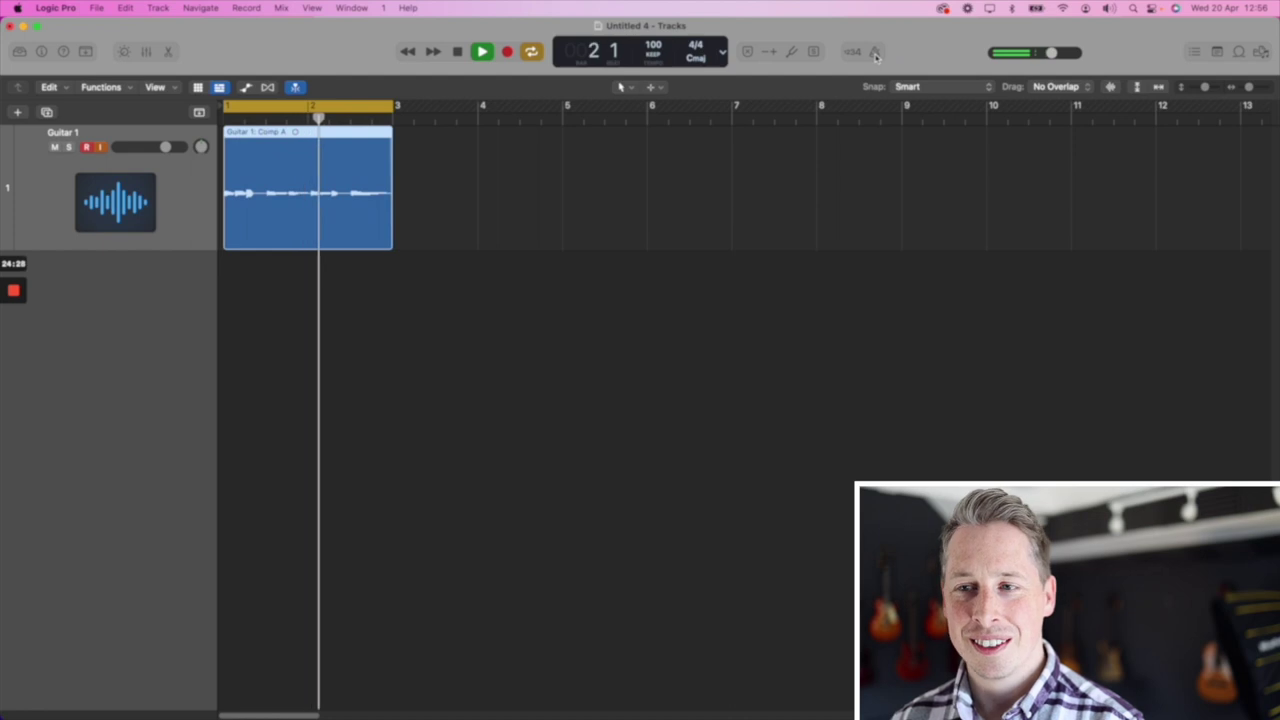
key(space)
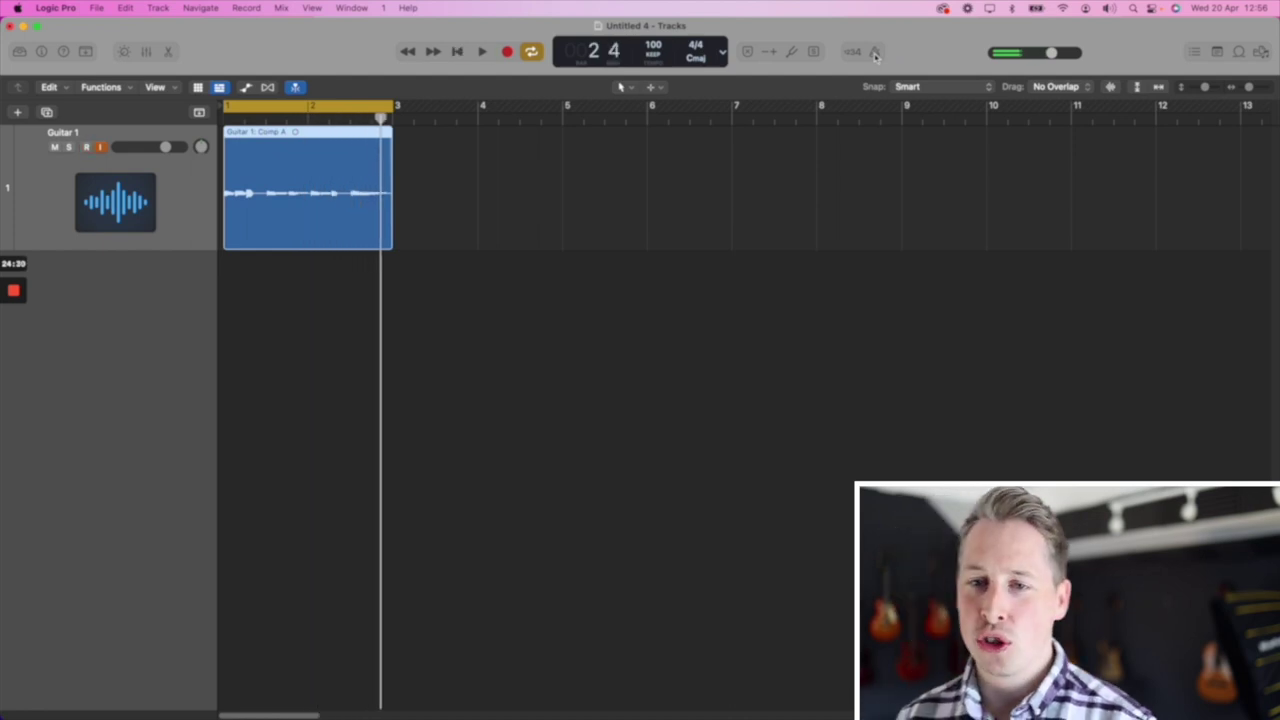